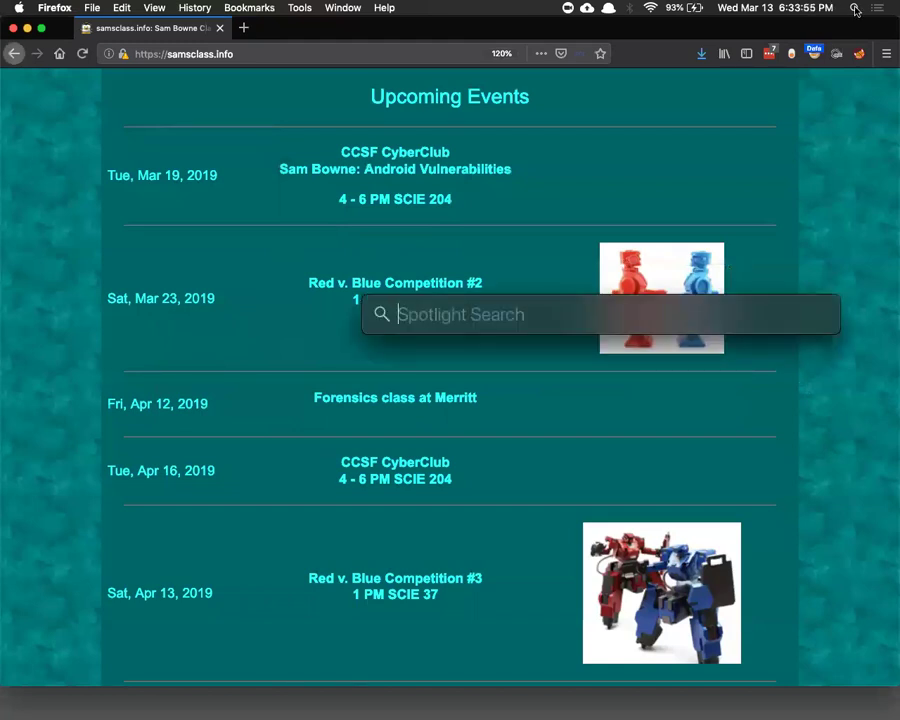
- Launch Burp Suite and start a temporary project with default settings
{"action": "type", "text": "burp"}
{"action": "key", "text": "Return"}
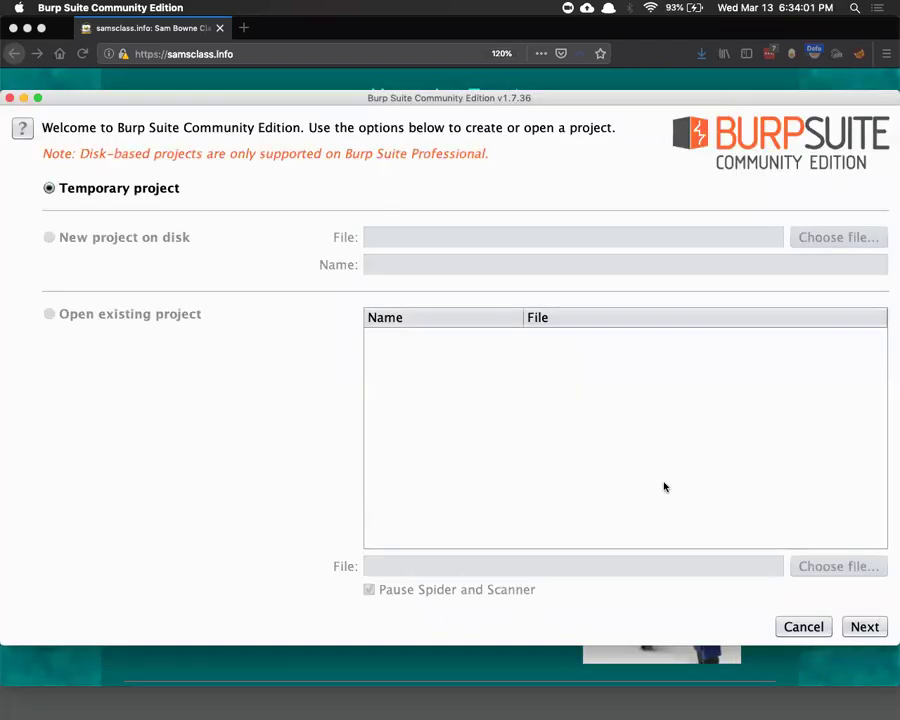
{"action": "left_click", "coordinate": [858, 631]}
{"action": "left_click", "coordinate": [848, 627]}
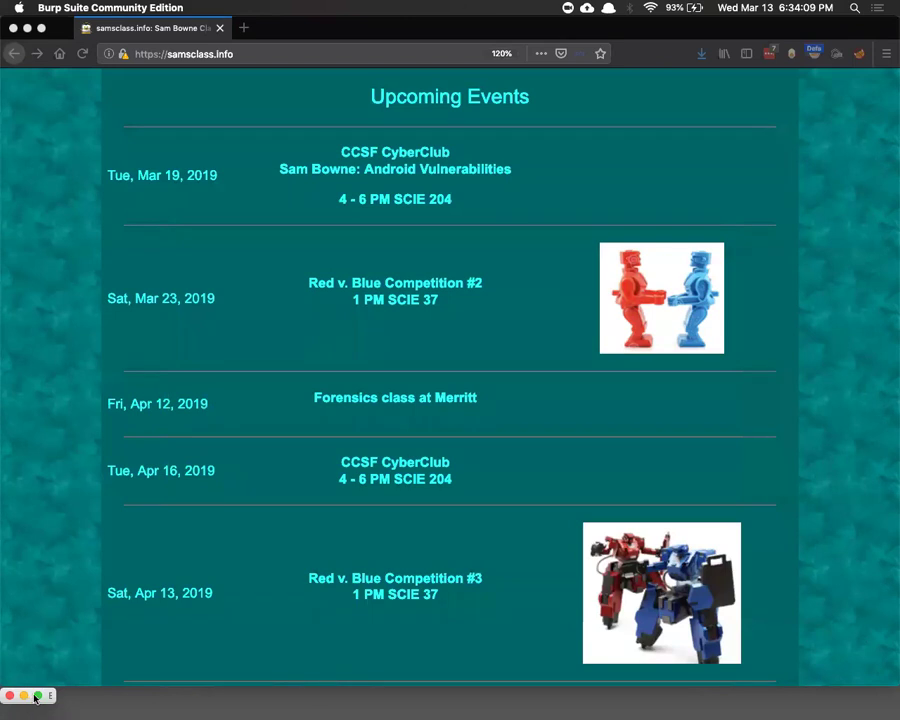
{"action": "left_click", "coordinate": [37, 695]}
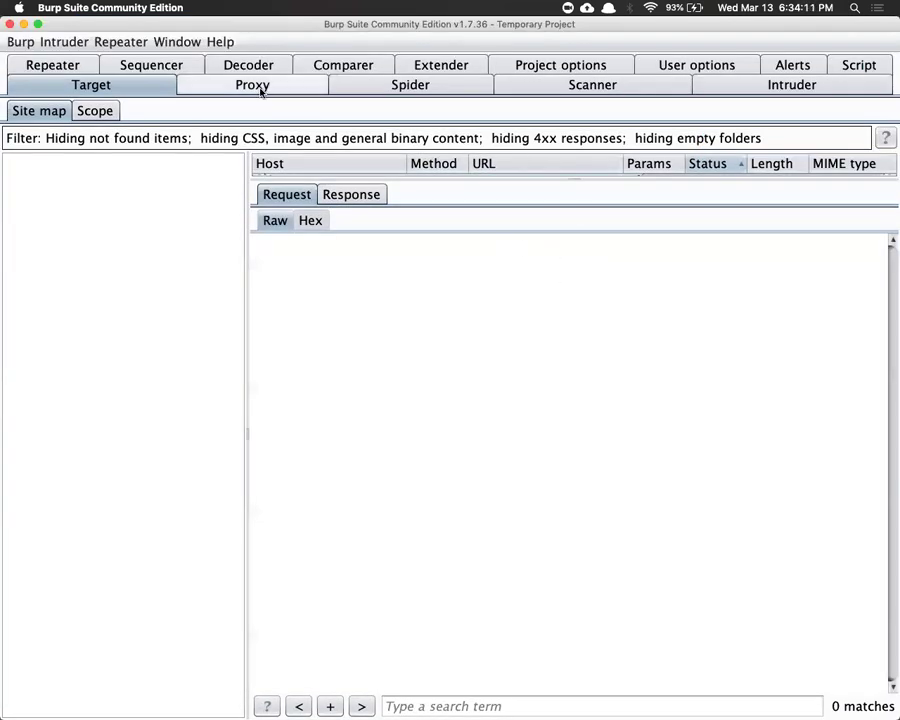
- Turn proxy interception off on the Proxy tab
{"action": "left_click", "coordinate": [281, 89]}
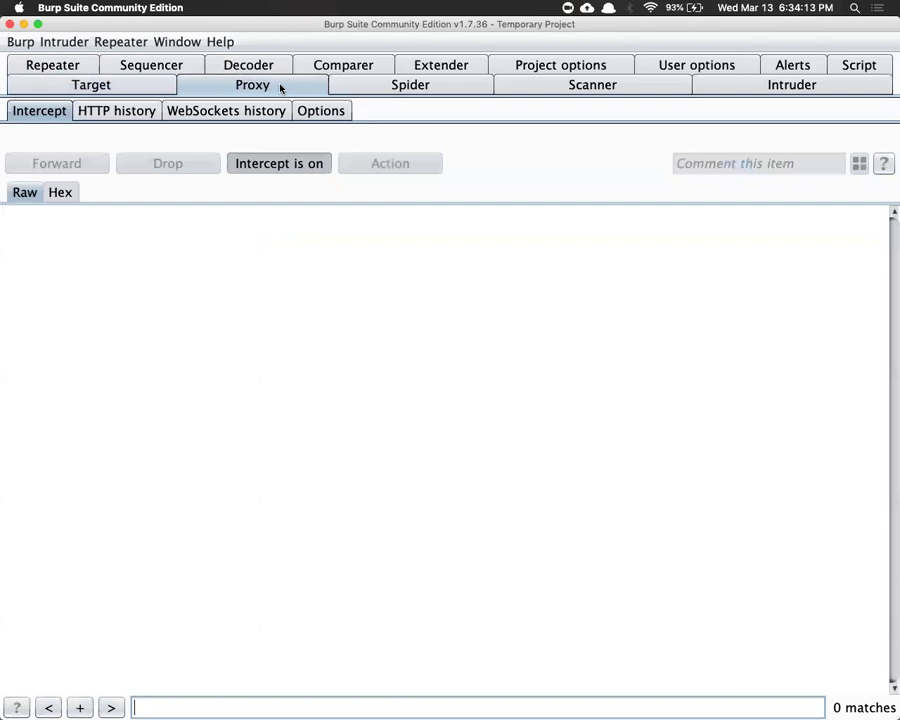
{"action": "left_click", "coordinate": [303, 164]}
{"action": "key", "text": "super+Tab"}
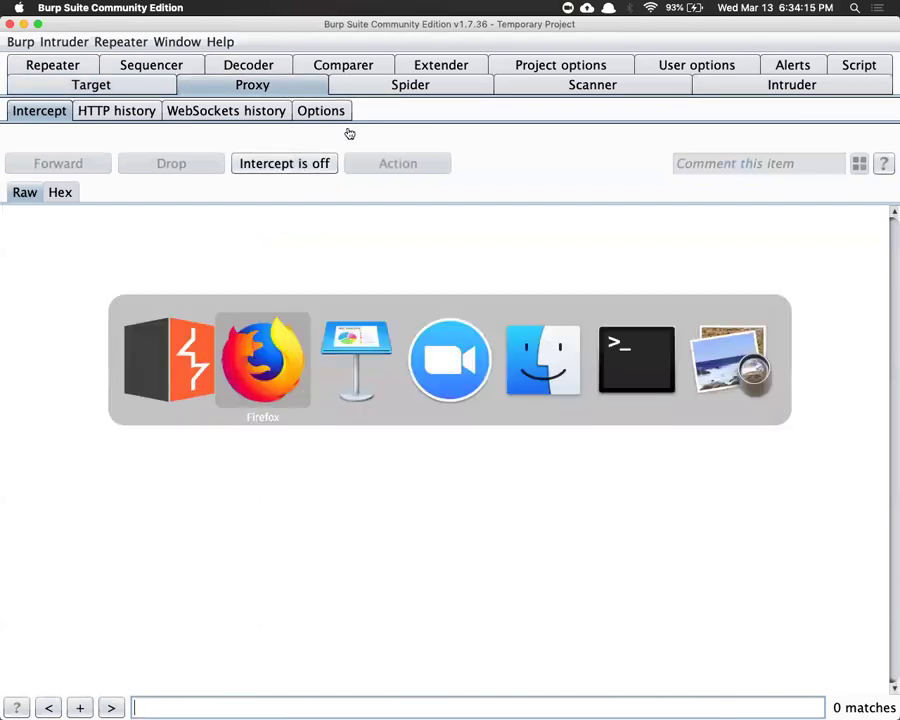
- Set FoxyProxy to use the Burp proxy for all URLs
{"action": "left_click", "coordinate": [886, 53]}
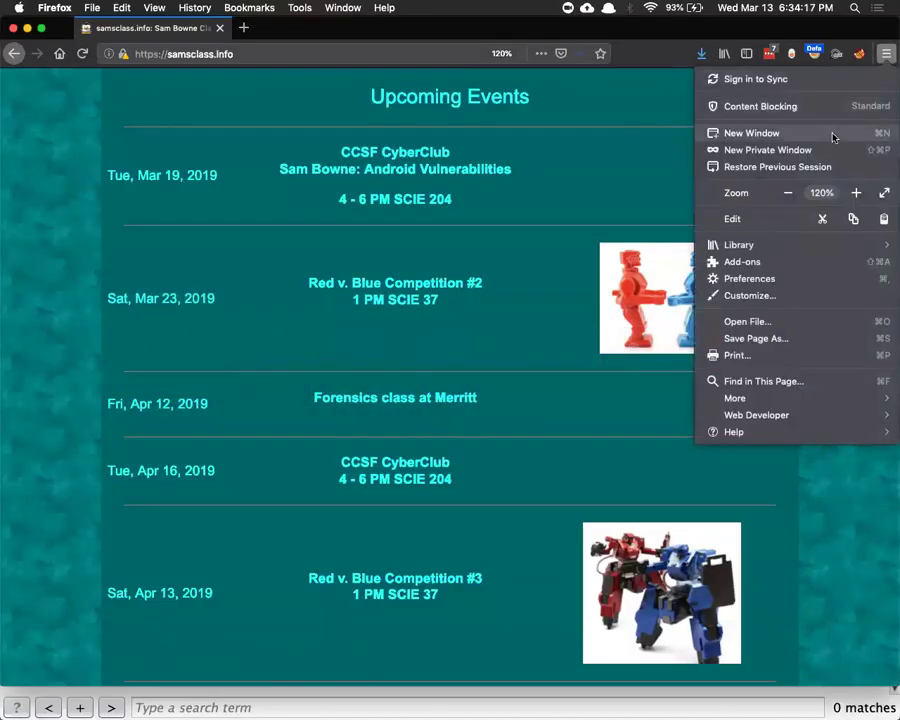
{"action": "left_click", "coordinate": [583, 135]}
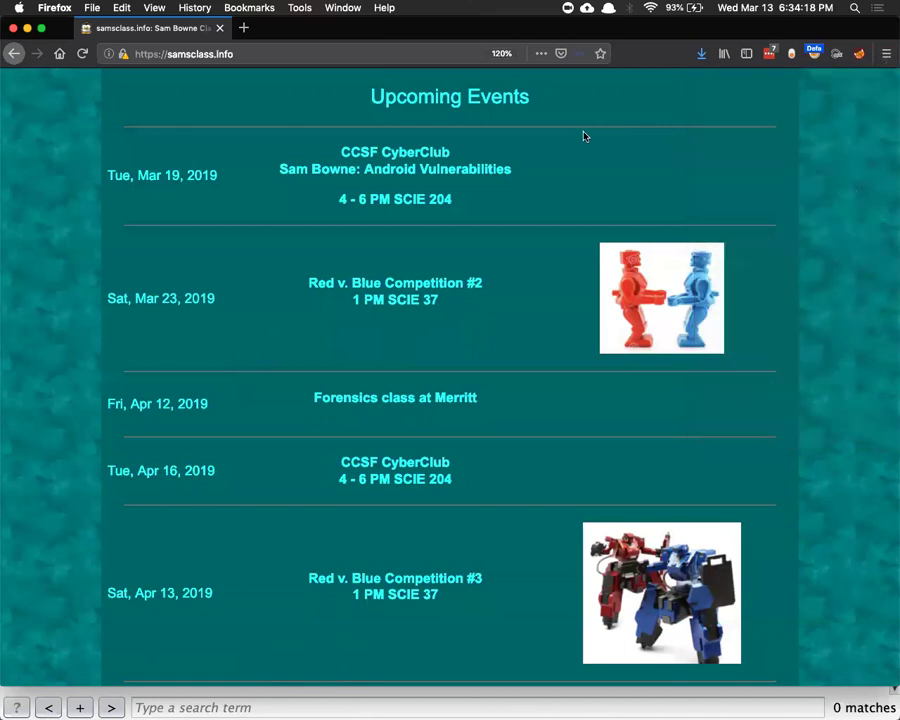
{"action": "left_click", "coordinate": [814, 53]}
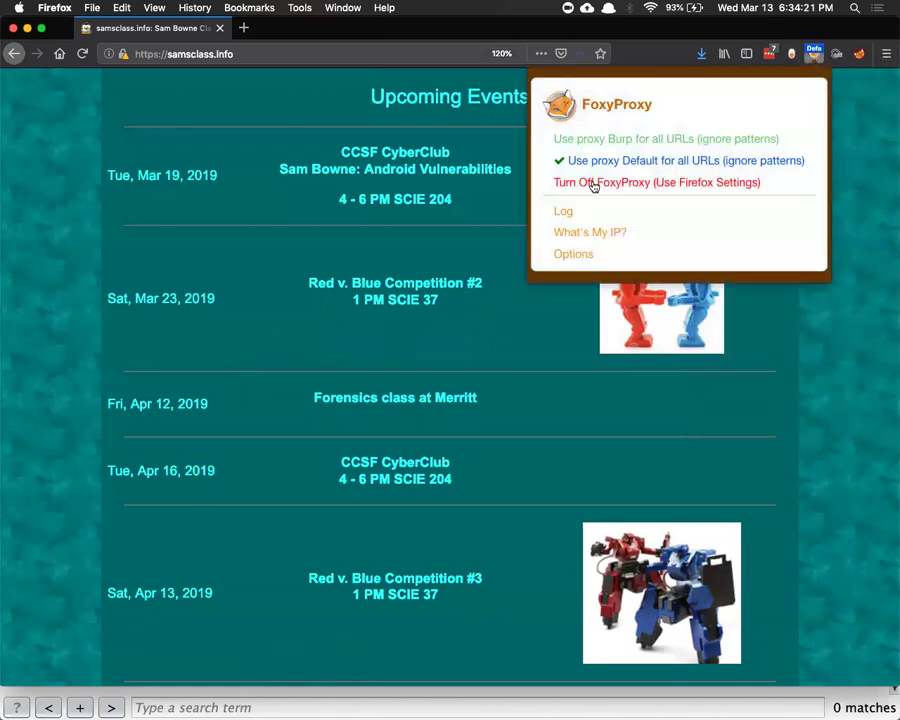
{"action": "left_click", "coordinate": [588, 140]}
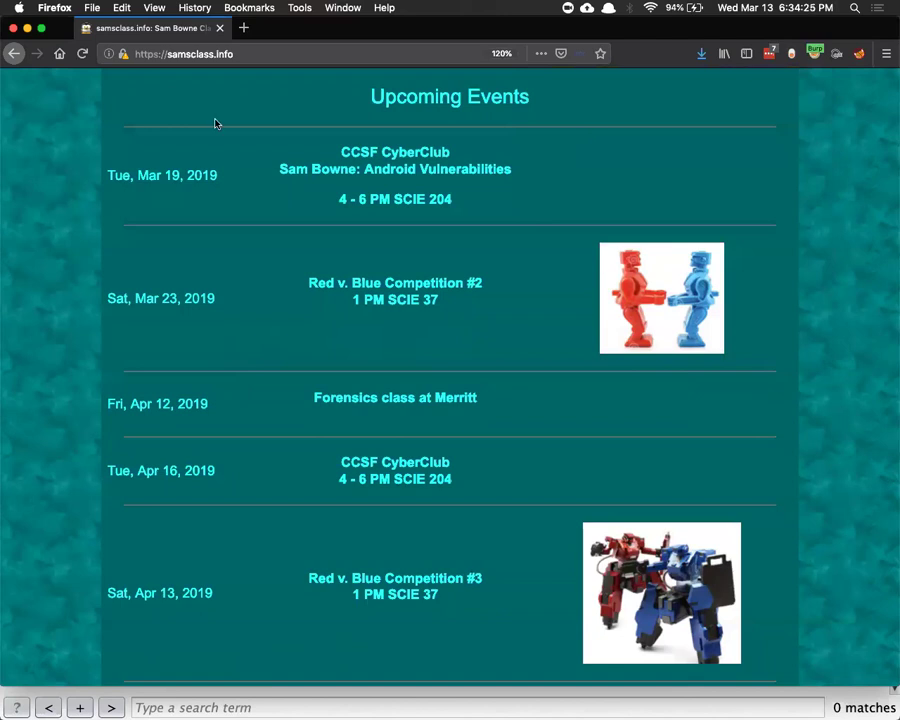
- Load ad.samsclass.info in the Firefox address bar
{"action": "left_click", "coordinate": [287, 50]}
{"action": "type", "text": "ad."}
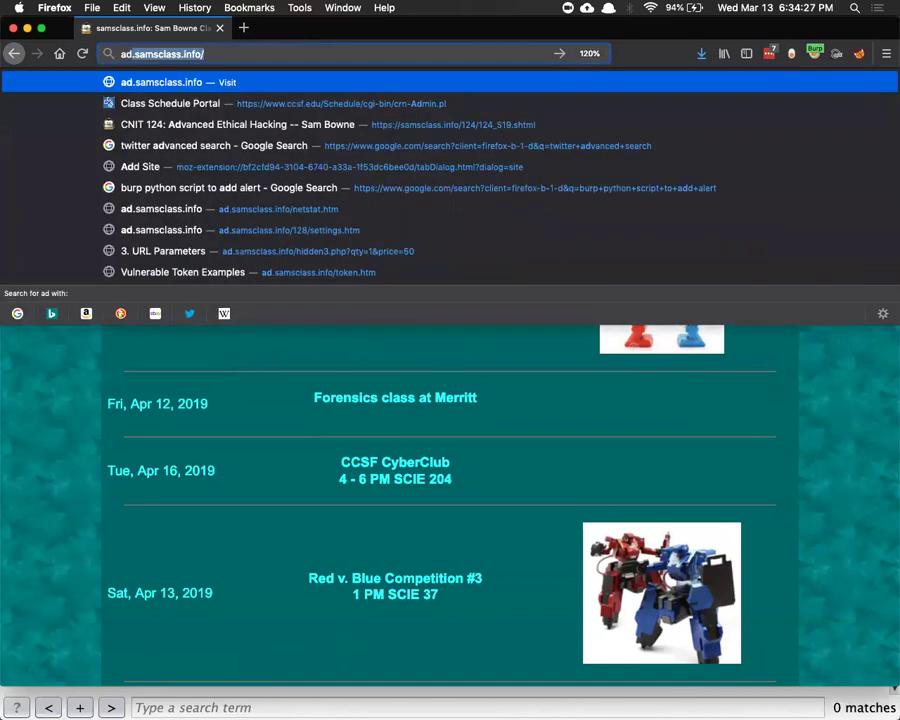
{"action": "key", "text": "Return"}
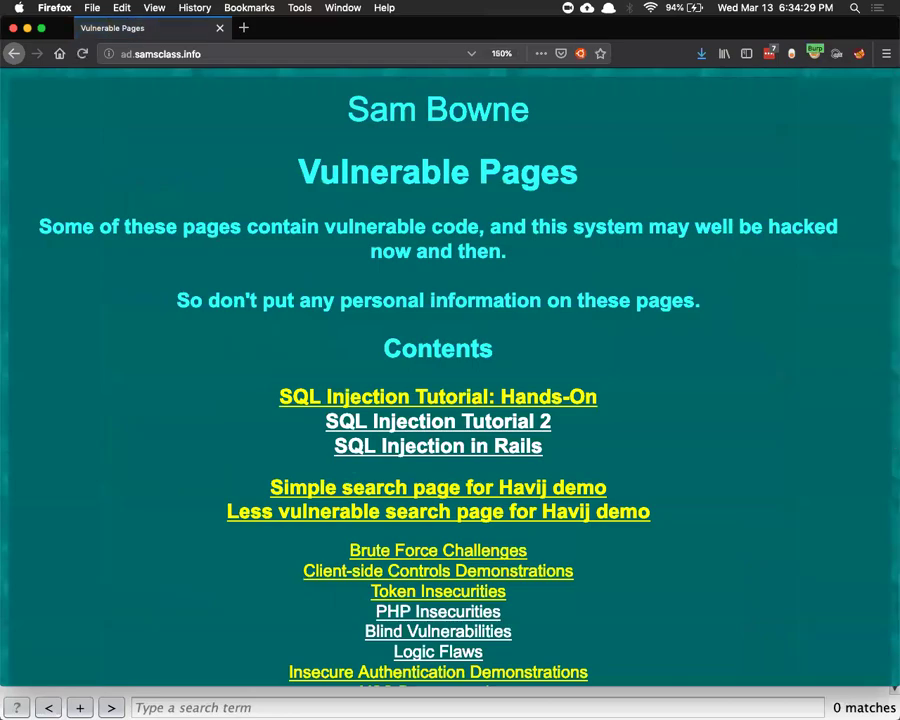
{"action": "key", "text": "super+Tab"}
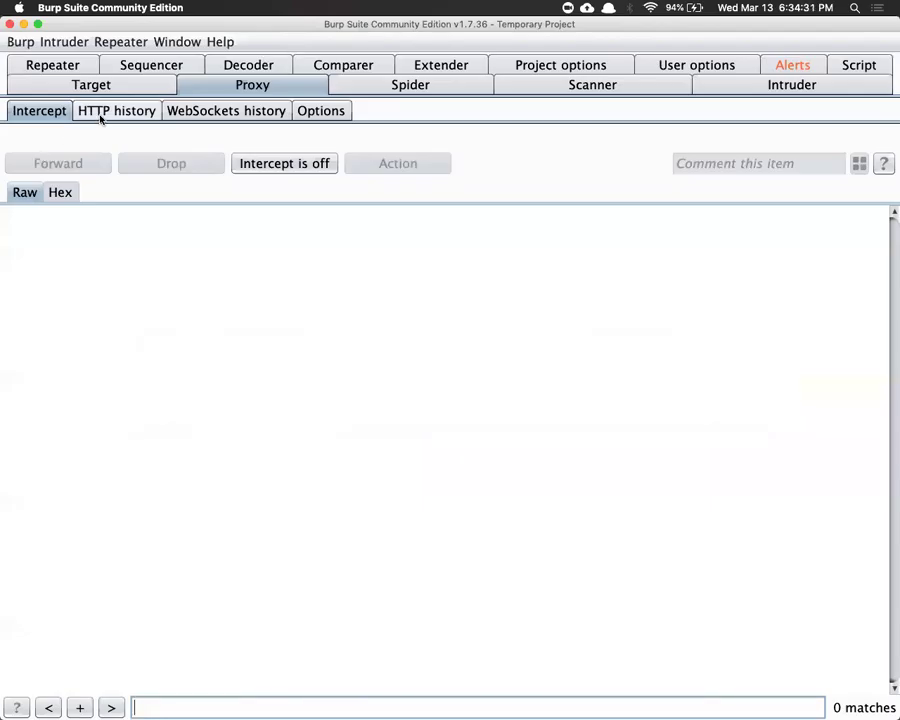
- Show Proxy HTTP history, then visit the SQL Injection in Rails page so Burp logs /sqlol-raw/rails-sqli.htm
{"action": "left_click", "coordinate": [102, 112]}
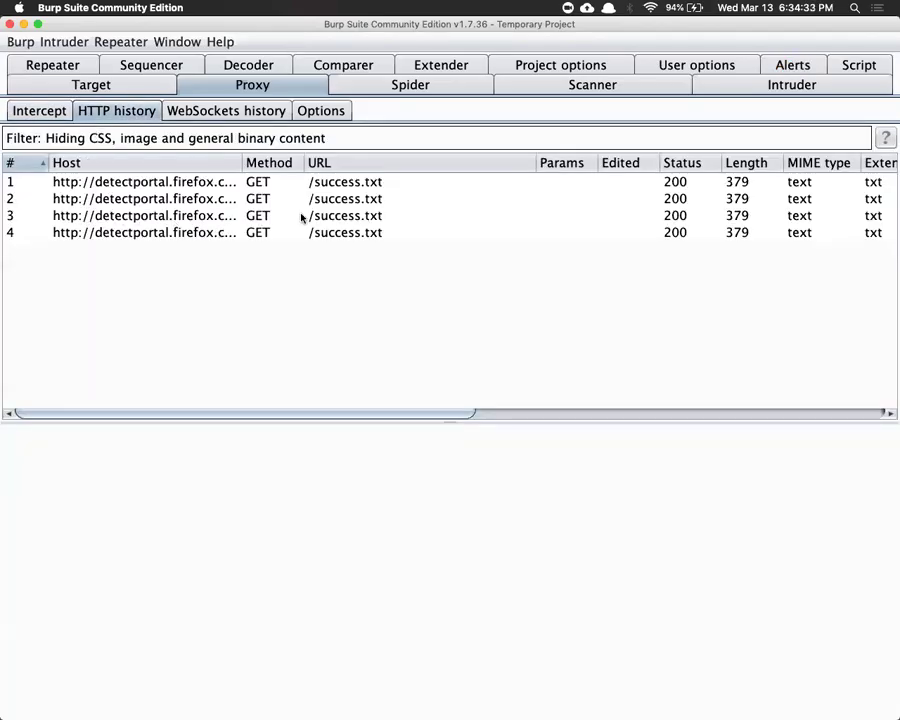
{"action": "left_click_drag", "start_coordinate": [267, 26], "coordinate": [290, 199]}
{"action": "left_click", "coordinate": [195, 137]}
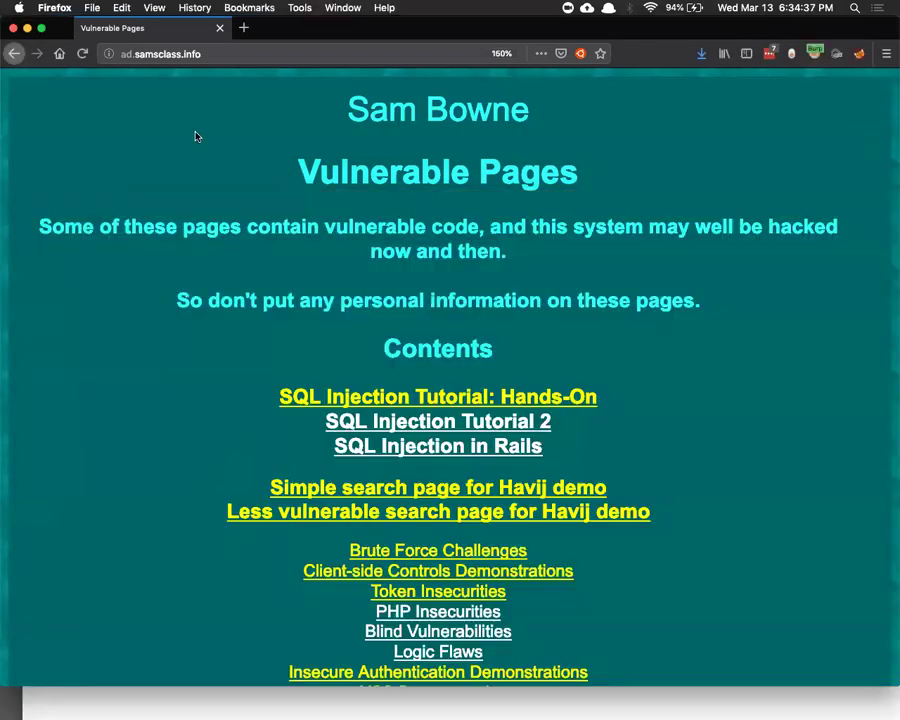
{"action": "left_click", "coordinate": [410, 421]}
{"action": "key", "text": "super+Tab"}
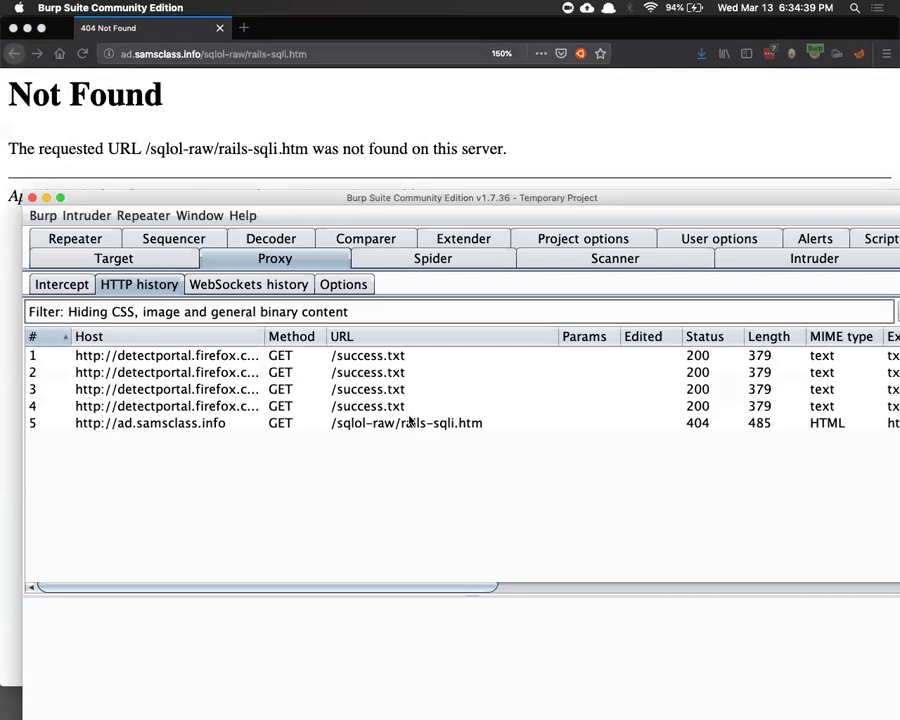
{"action": "key", "text": "super+Tab"}
{"action": "left_click", "coordinate": [14, 56]}
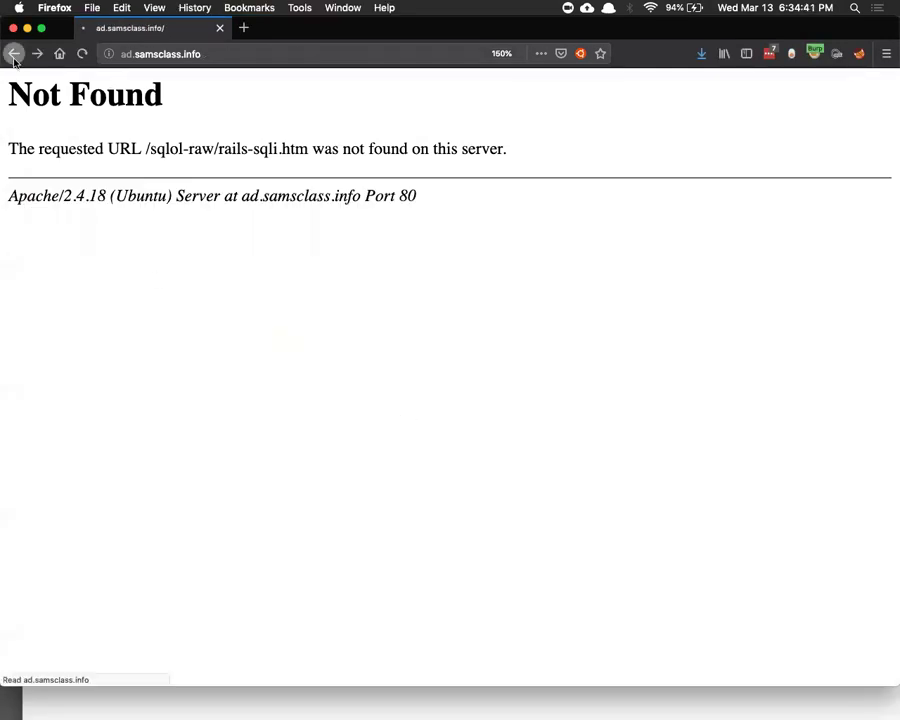
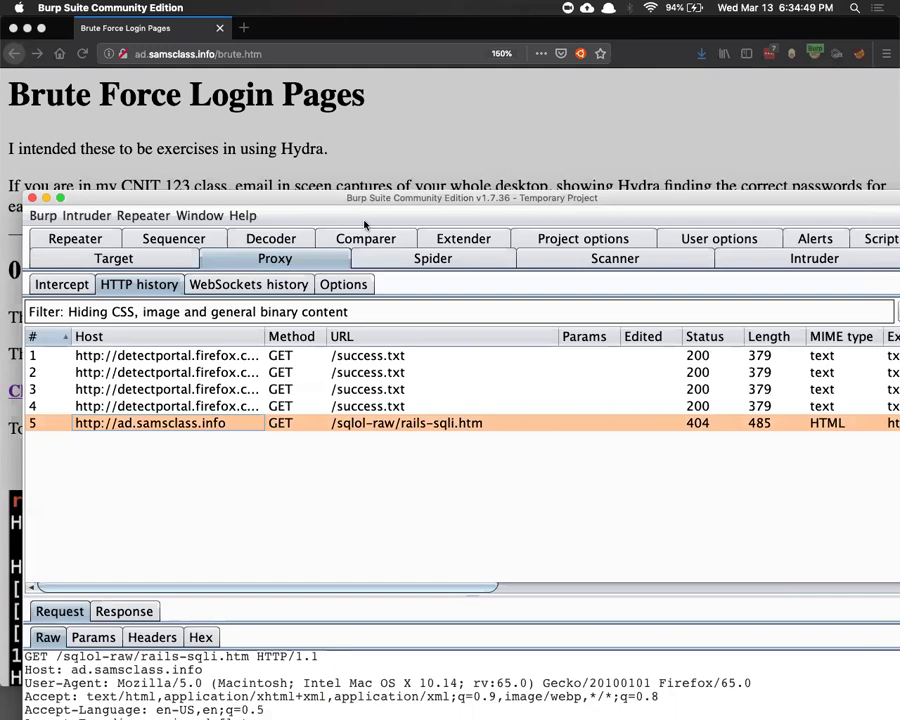
- Move the Burp window up and show the Extender extensions list with Copy As Python-Requests and Python Scripter loaded
{"action": "left_click_drag", "start_coordinate": [326, 207], "coordinate": [256, 98]}
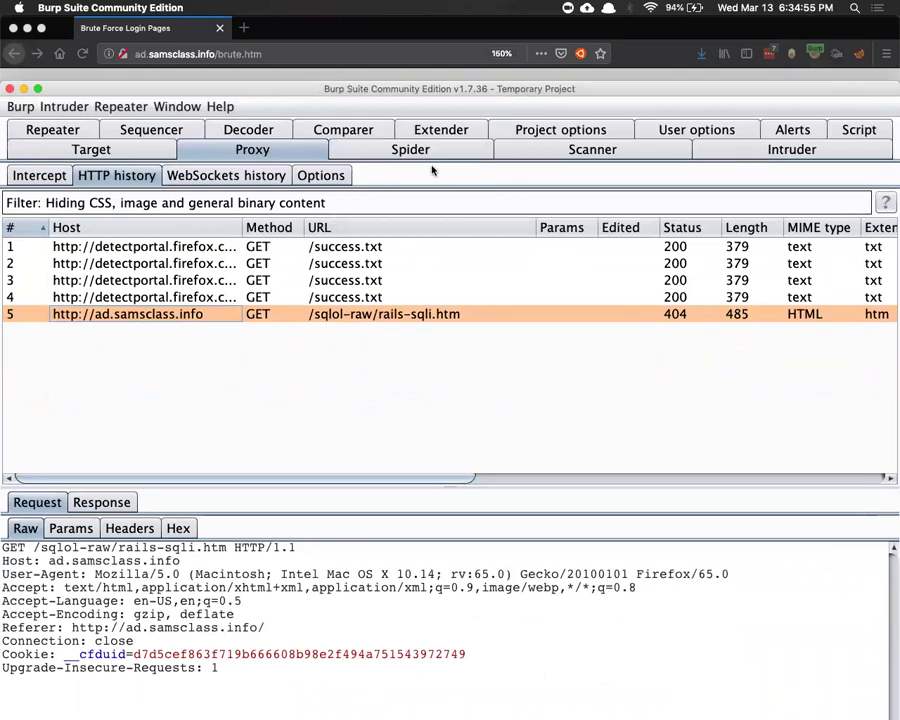
{"action": "left_click", "coordinate": [458, 140]}
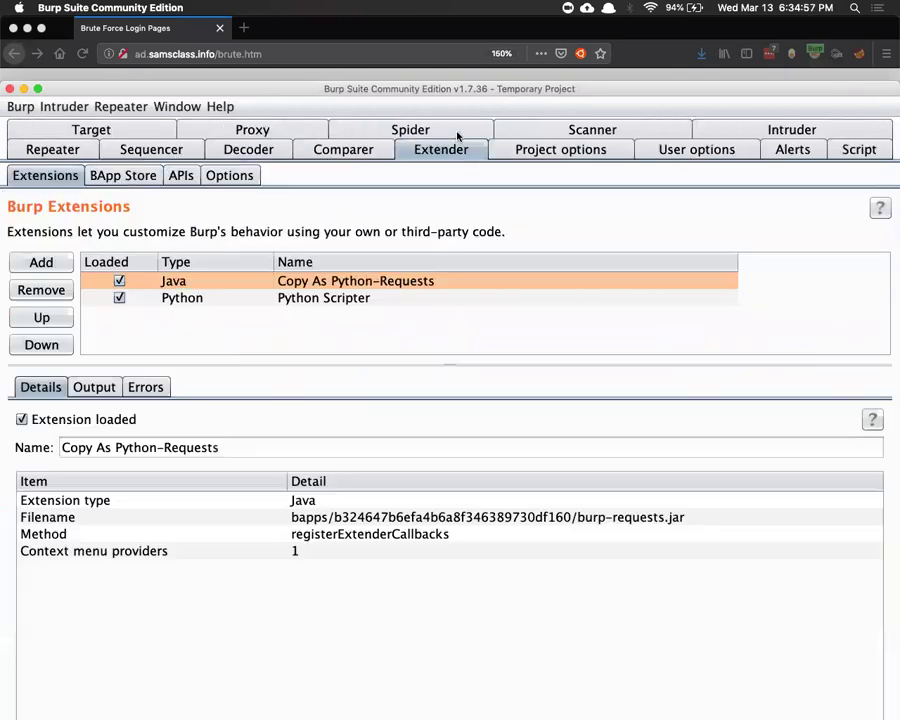
- Check Copy As Python-Requests is installed in the BApp Store, then view the Proxy HTTP history showing the rails-sqli.htm request
{"action": "left_click", "coordinate": [148, 177]}
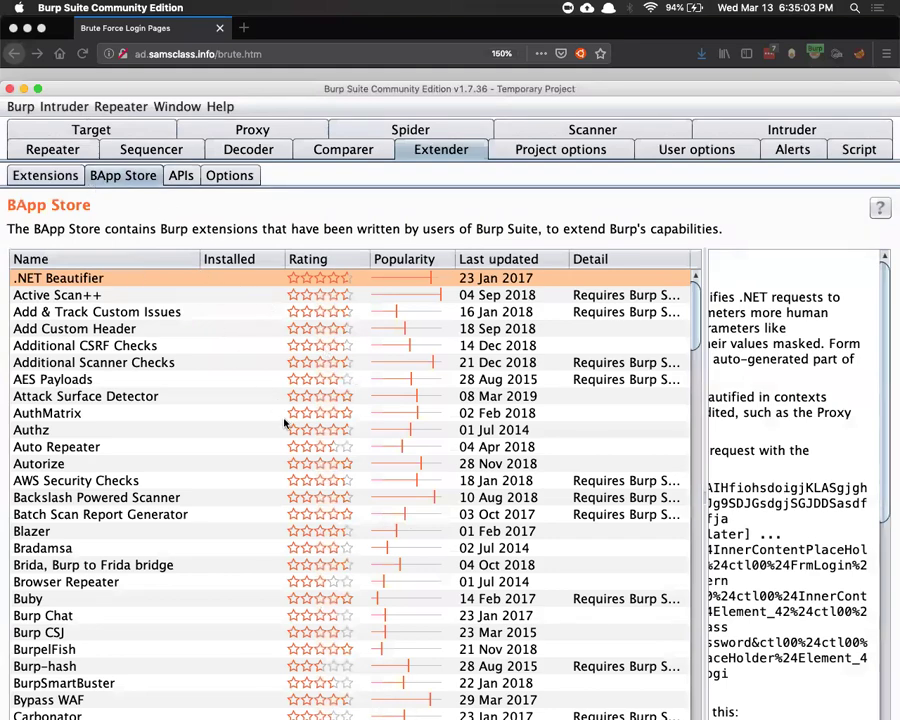
{"action": "scroll", "coordinate": [285, 422], "scroll_direction": "down", "scroll_amount": 20}
{"action": "scroll", "coordinate": [156, 266], "scroll_direction": "up", "scroll_amount": 20}
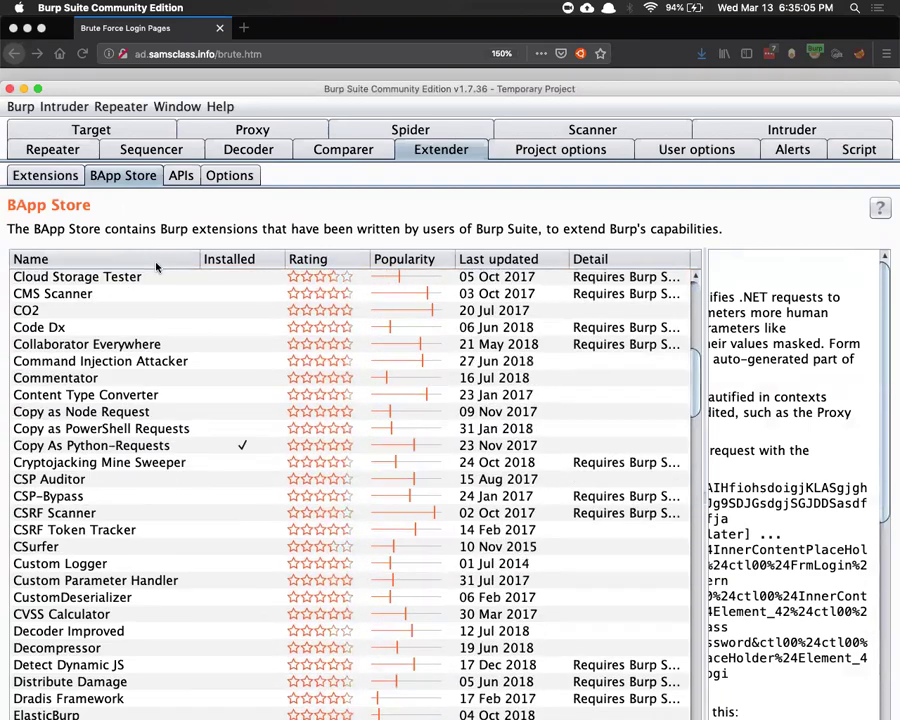
{"action": "left_click", "coordinate": [38, 176]}
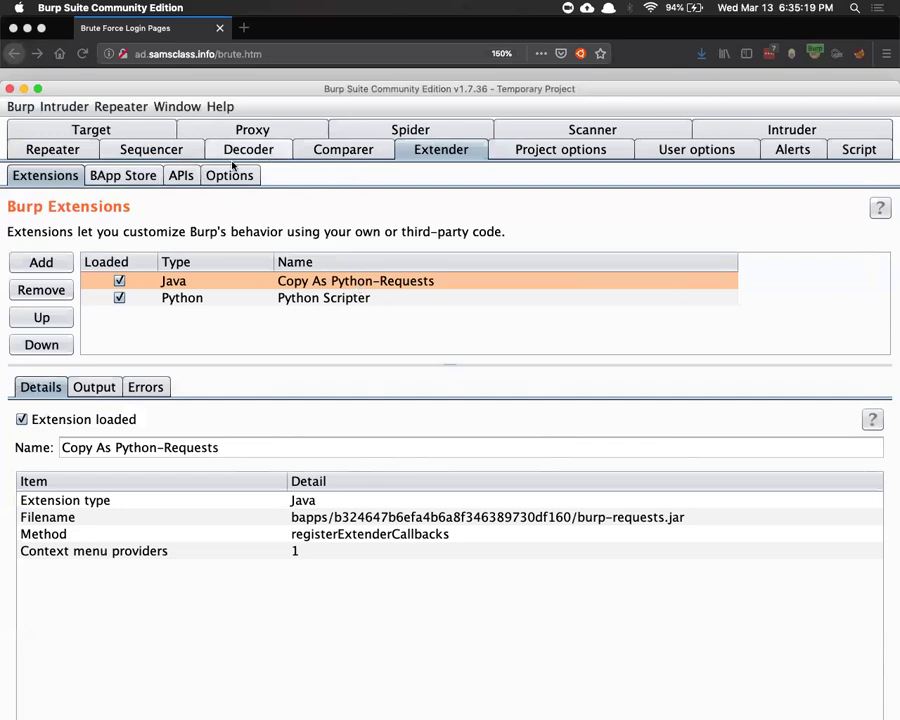
{"action": "left_click", "coordinate": [255, 129]}
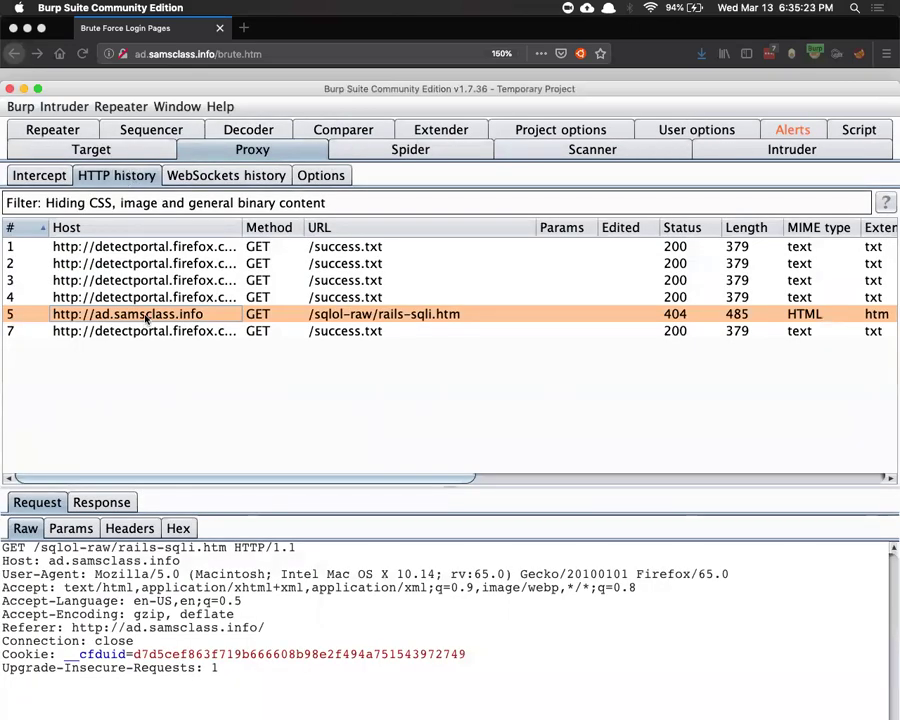
{"action": "right_click", "coordinate": [146, 318]}
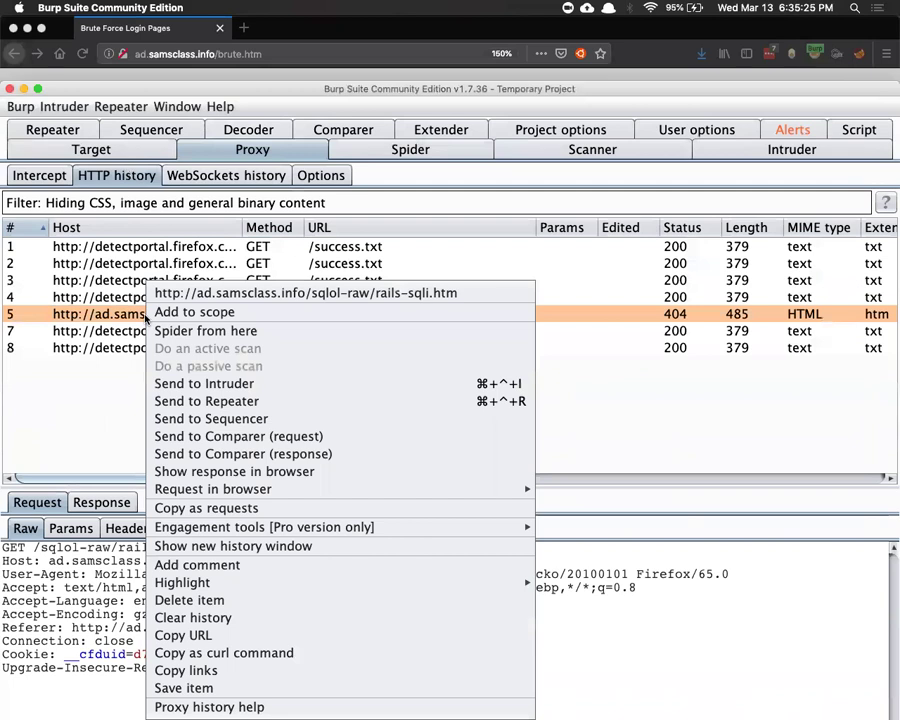
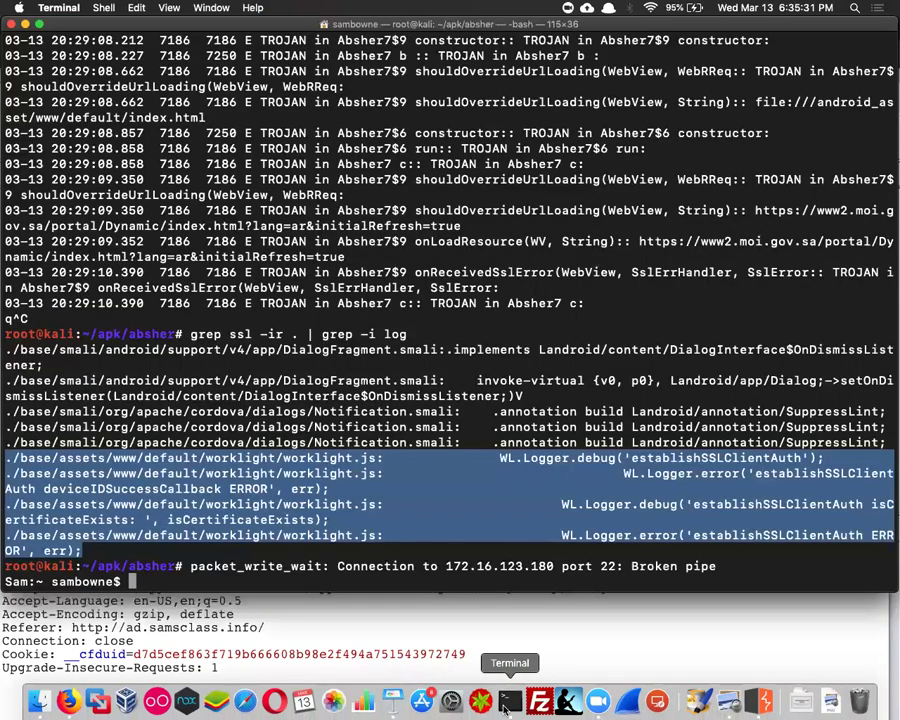
- Open a new Terminal window with a local login shell
{"action": "key", "text": "super+n"}
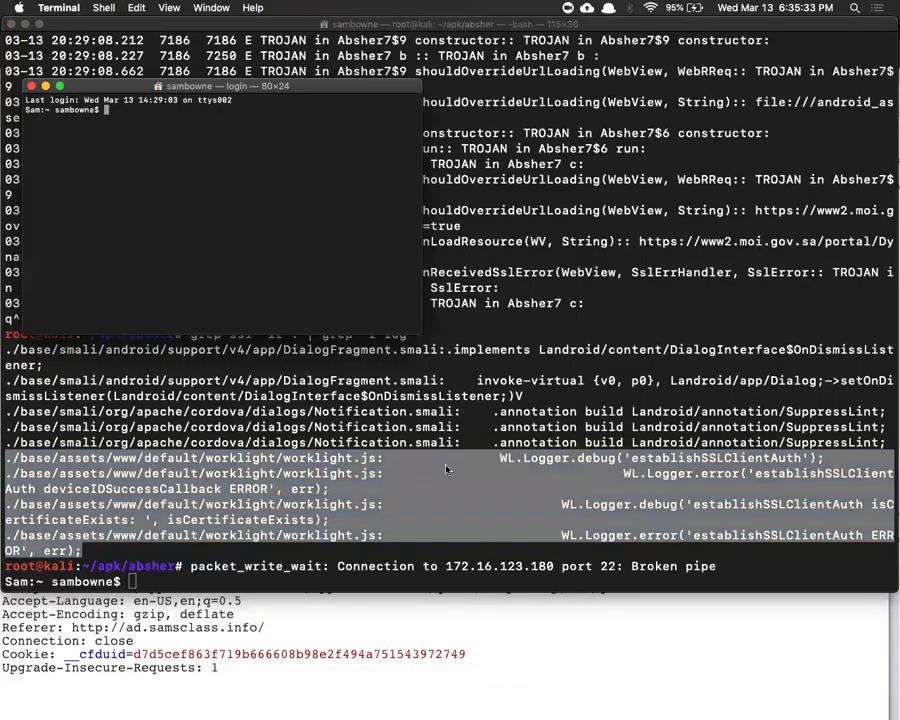
- Close the old broken session window and enlarge the new window's text size
{"action": "left_click", "coordinate": [474, 346]}
{"action": "key", "text": "super+w"}
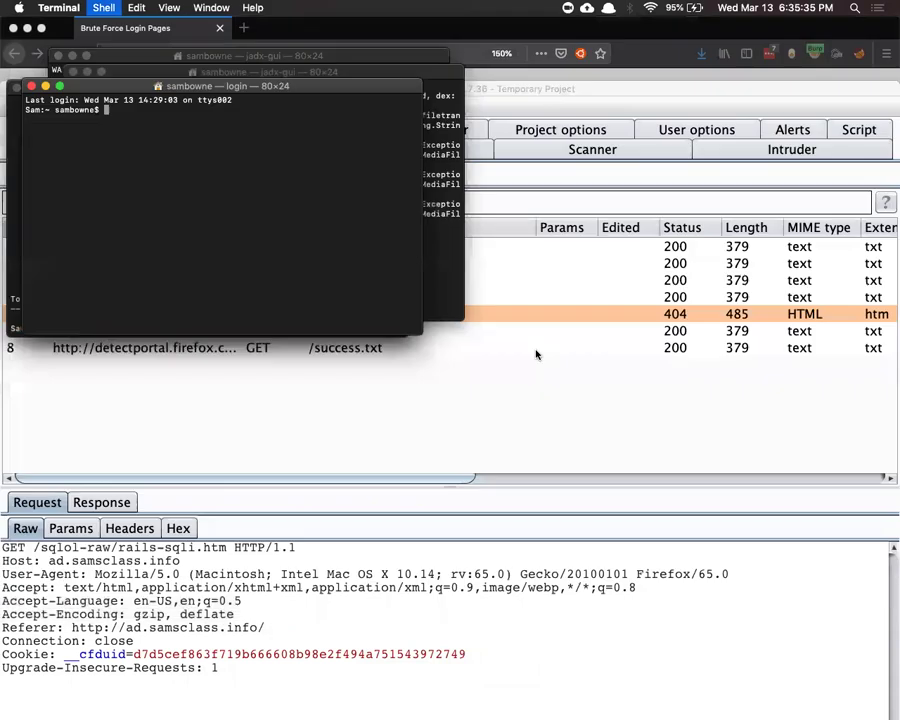
{"action": "key", "text": "super+plus"}
{"action": "key", "text": "super+plus"}
{"action": "key", "text": "super+plus"}
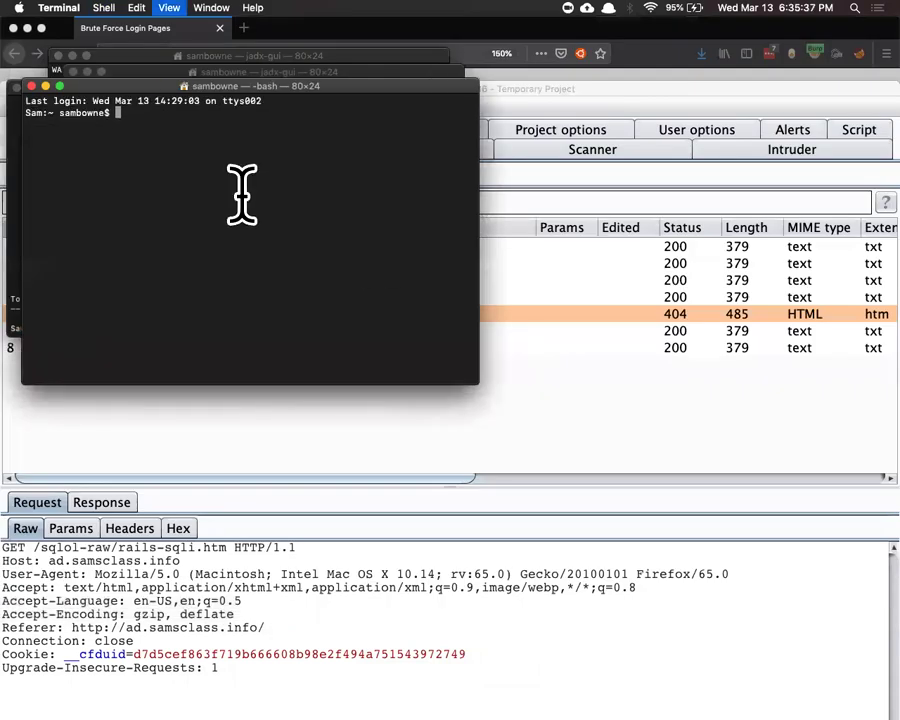
- Enter 'nano foo.' at the new shell prompt
{"action": "type", "text": "p"}
{"action": "key", "text": "BackSpace"}
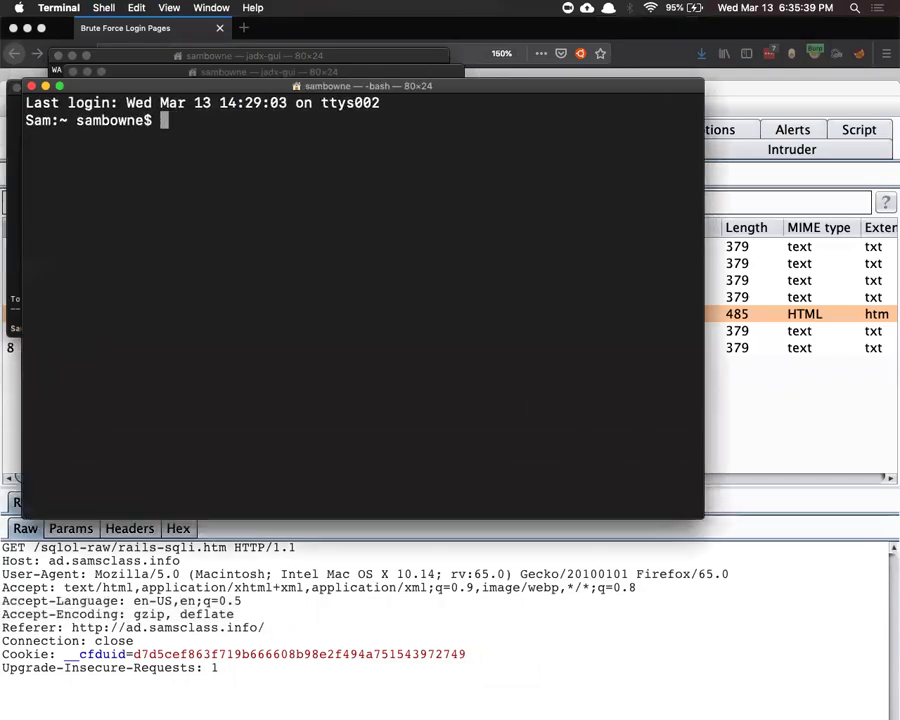
{"action": "type", "text": "nano foo."}
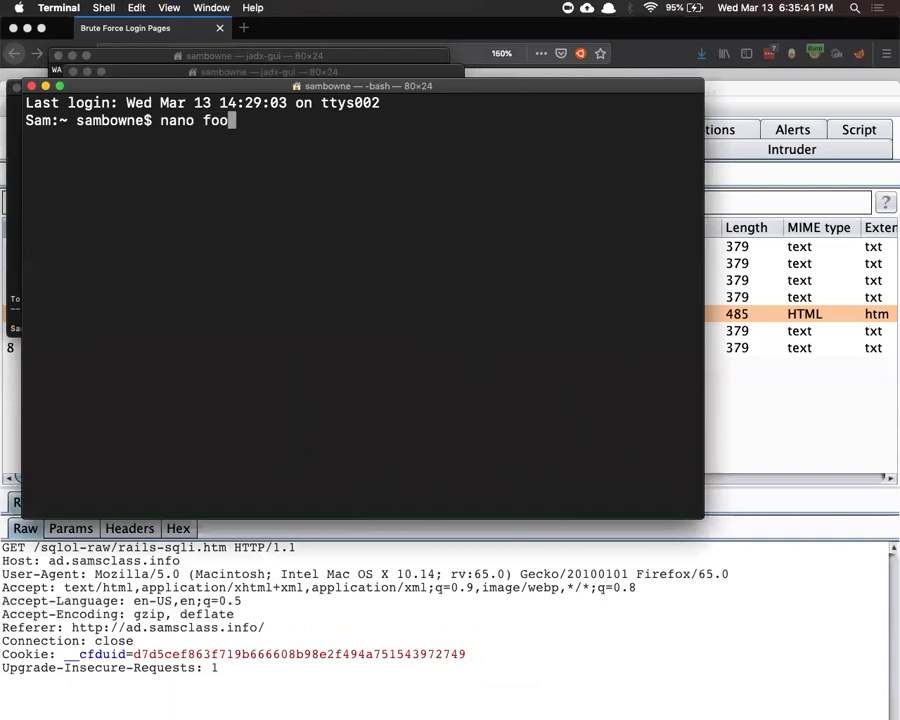
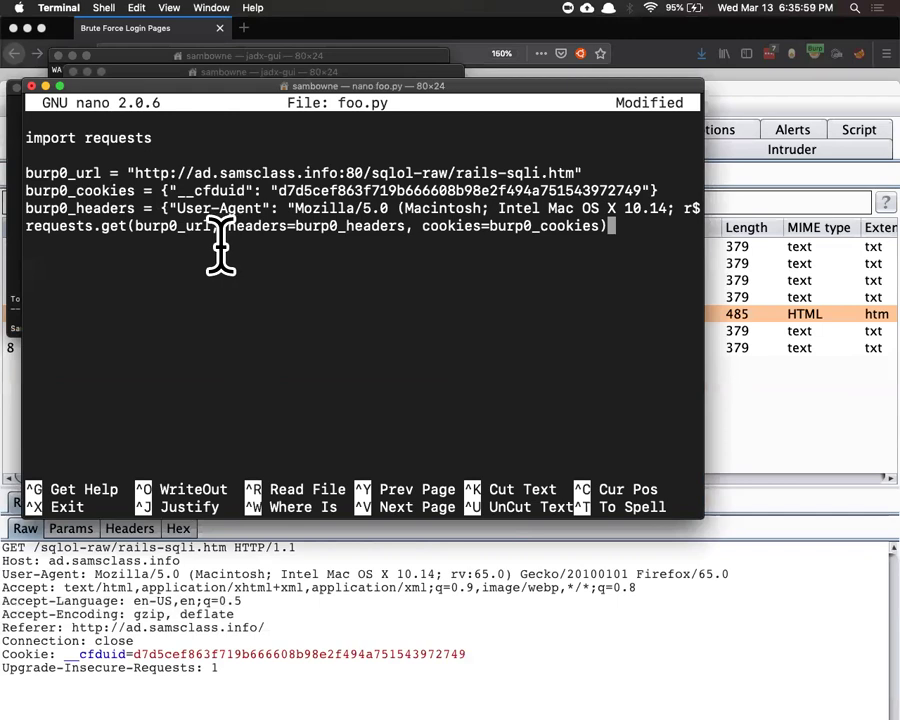
- Exit nano and confirm saving the requests script changes to foo.py
{"action": "key", "text": "ctrl+x"}
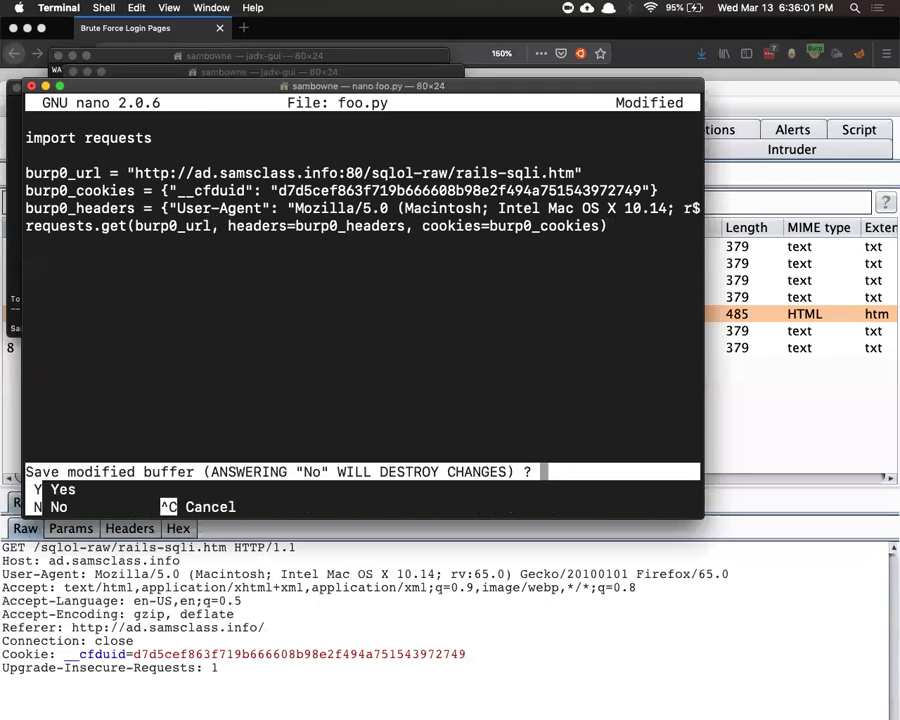
{"action": "key", "text": "y"}
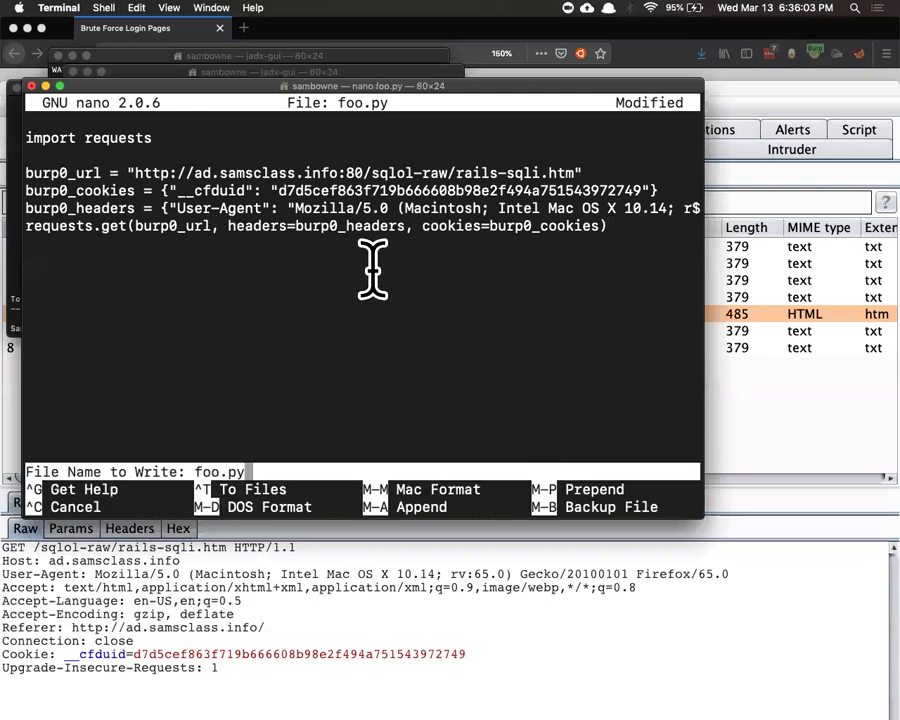
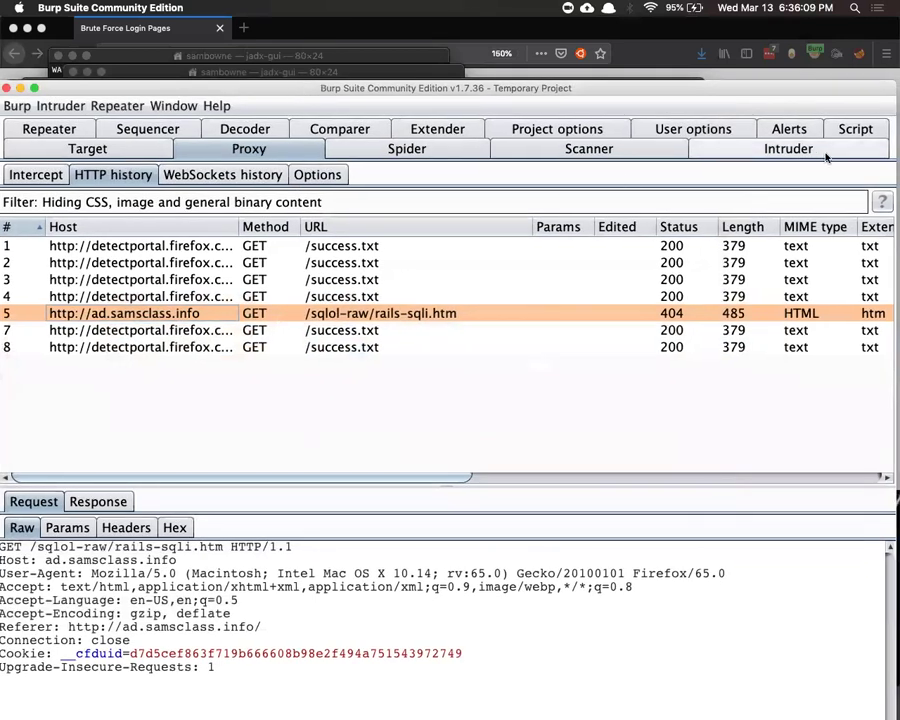
- Check the Script editor containing 'print 1', then move from Burp to Firefox on the 401 Unauthorized page
{"action": "left_click", "coordinate": [851, 132]}
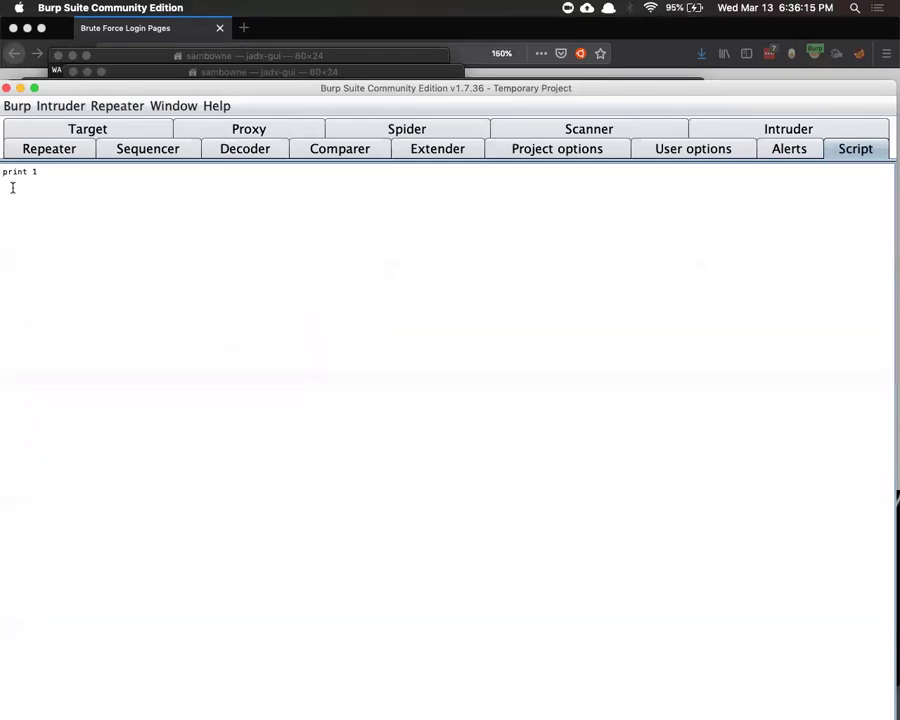
{"action": "key", "text": "super+Tab"}
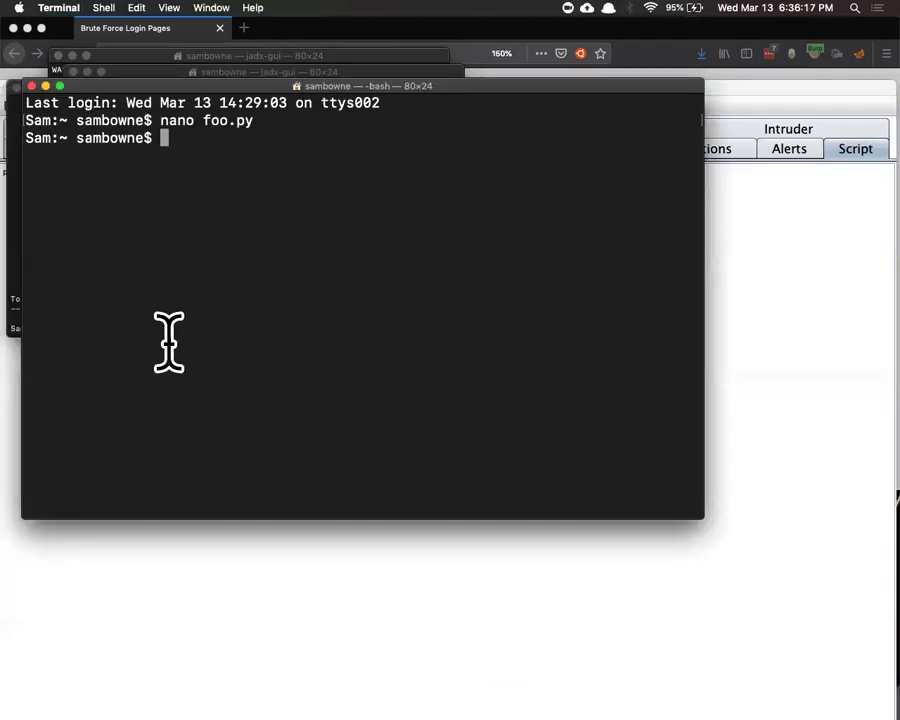
{"action": "key", "text": "super+Tab"}
{"action": "key", "text": "super+Tab"}
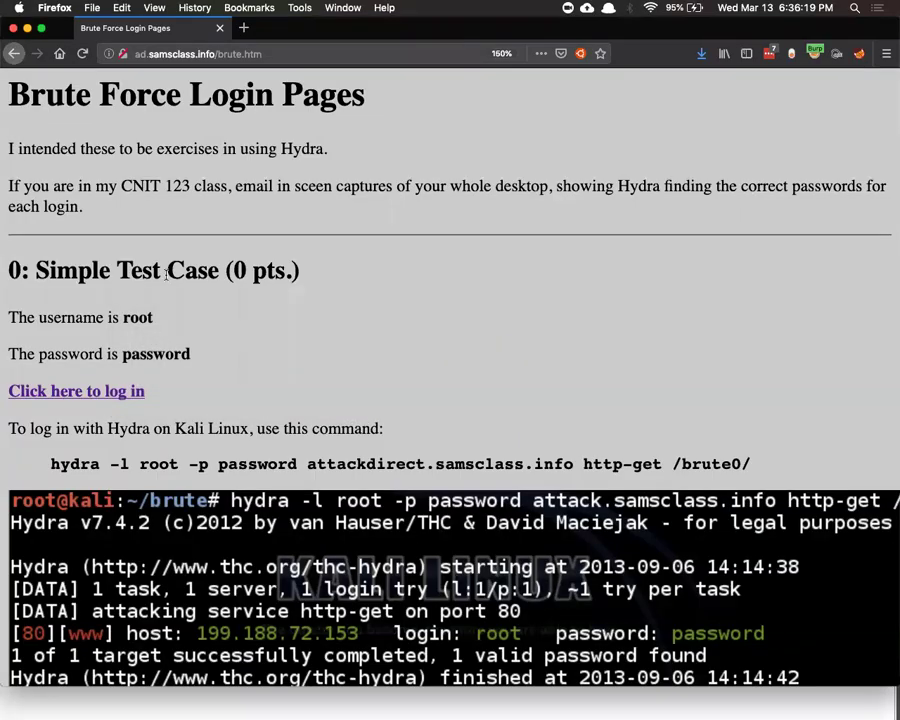
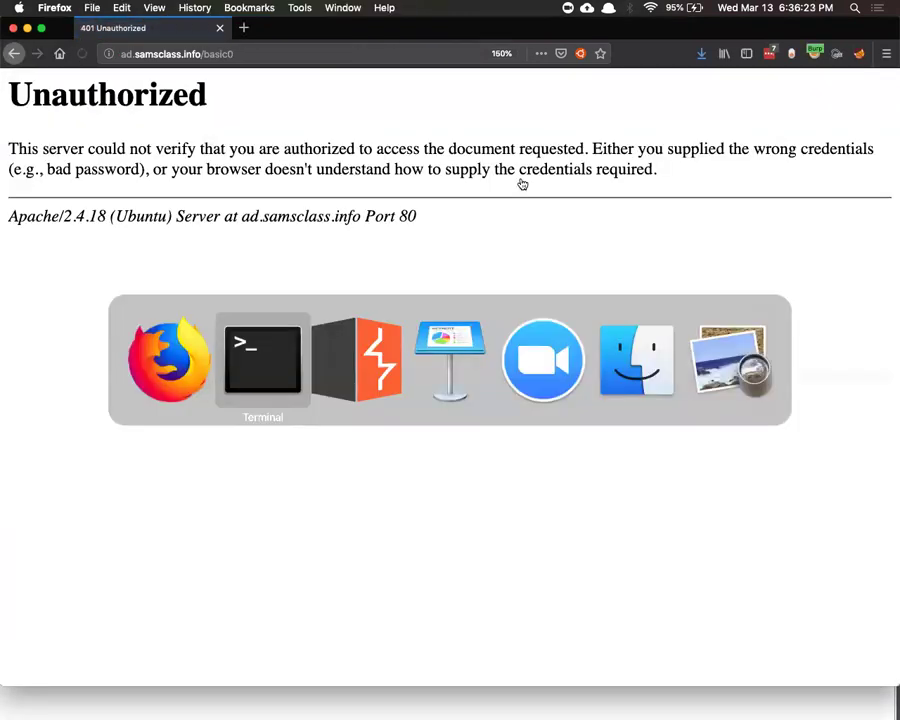
- Switch from Firefox's 401 Unauthorized page to Burp Suite showing the 'print 1' script
{"action": "key", "text": "super+Tab"}
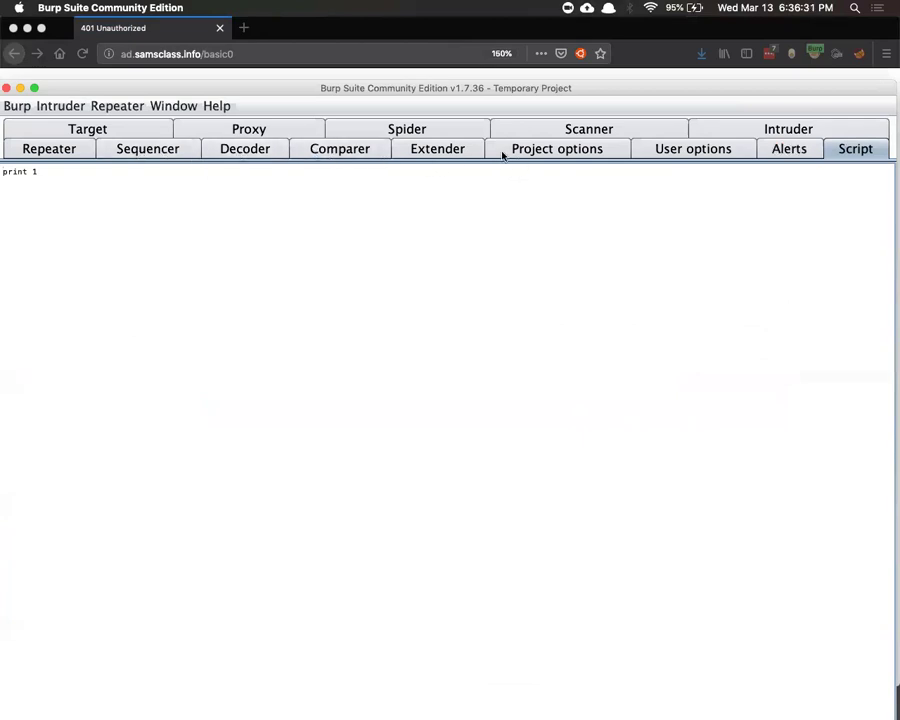
- Show the Python Scripter extension's Output log in Extender, full of repeated 1s
{"action": "left_click", "coordinate": [450, 149]}
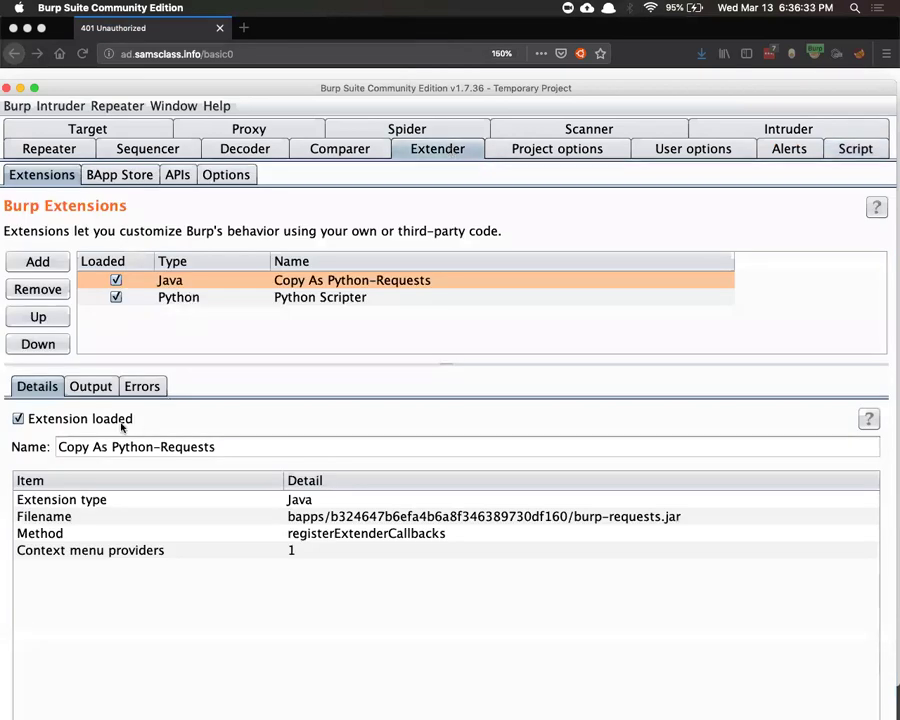
{"action": "left_click", "coordinate": [280, 298]}
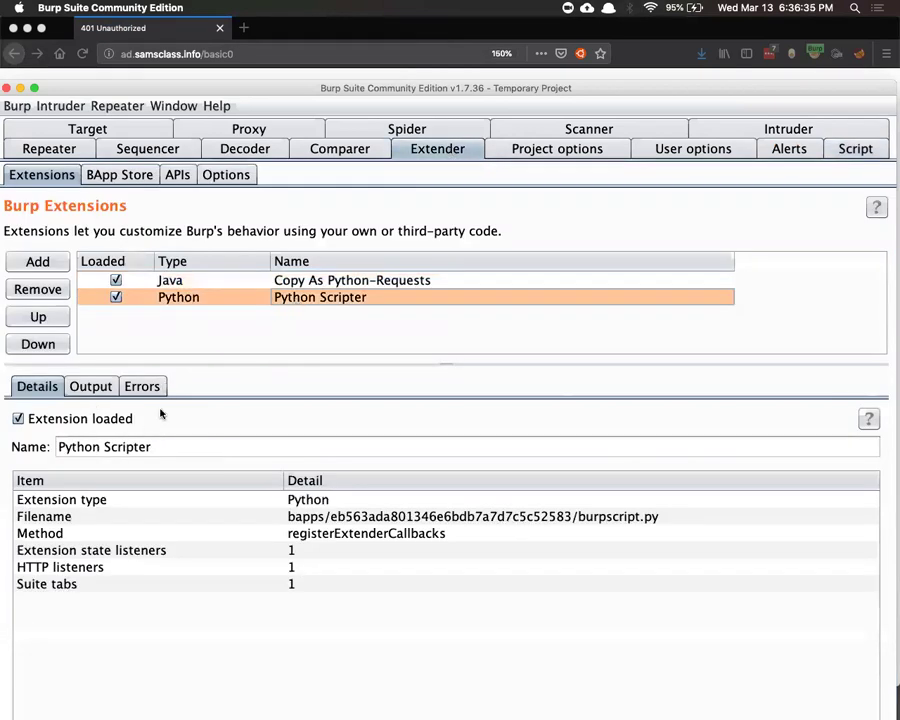
{"action": "left_click", "coordinate": [84, 389]}
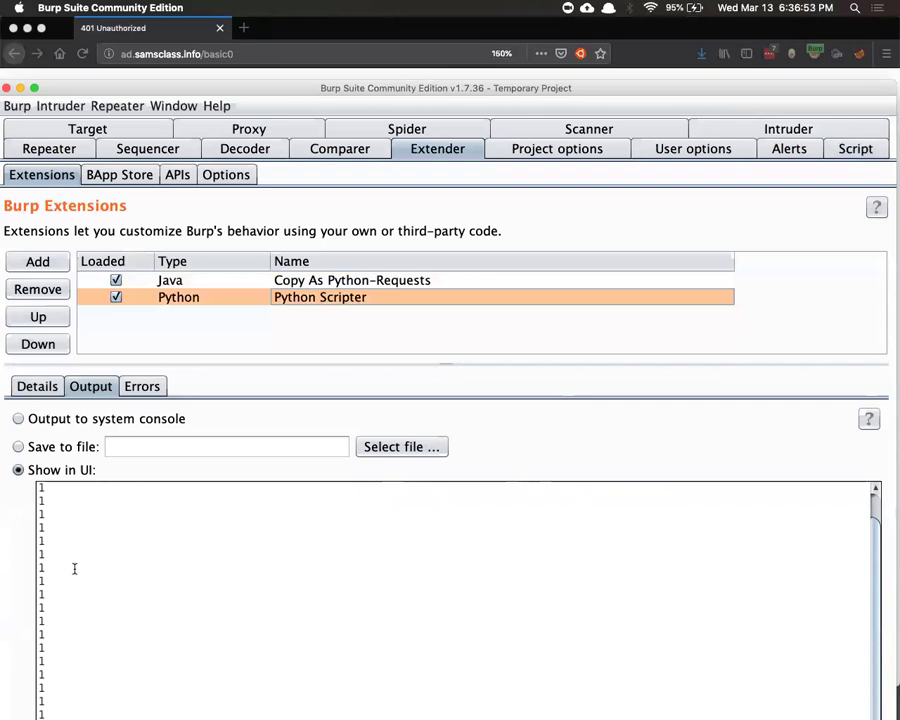
- Open the Python Scripter Errors tab, confirming the script produced no errors
{"action": "left_click", "coordinate": [145, 388]}
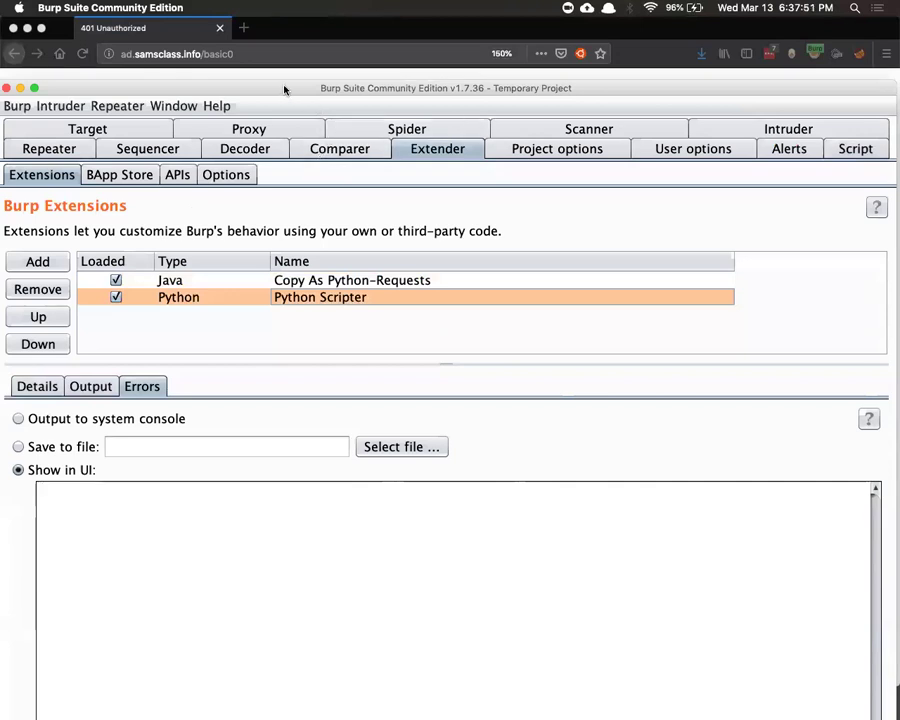
- Move the Burp window higher and bring Firefox's Unauthorized page back in front
{"action": "left_click_drag", "start_coordinate": [284, 90], "coordinate": [288, 27]}
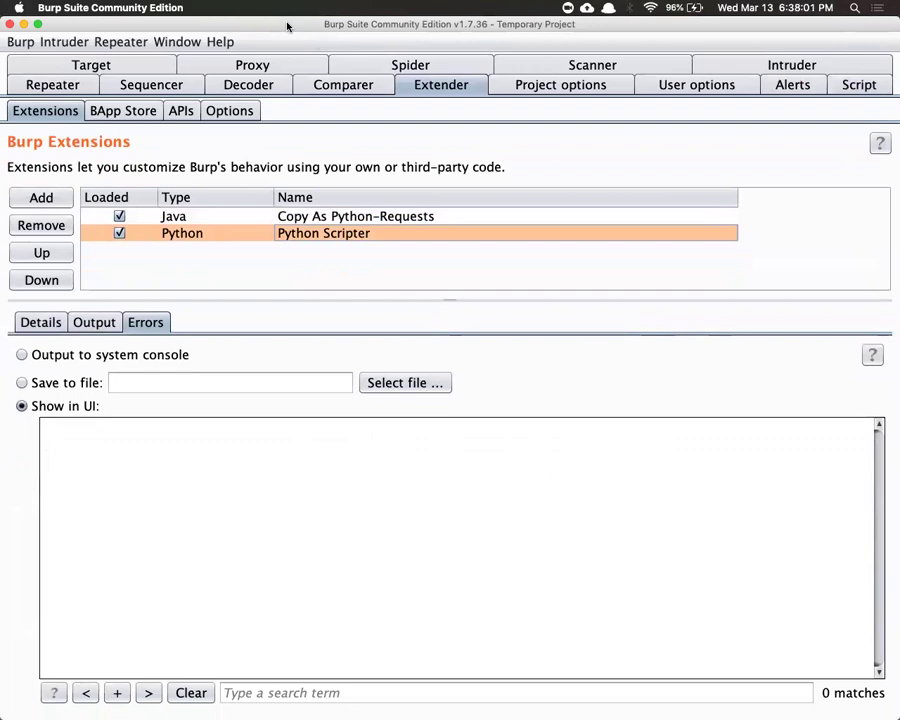
{"action": "key", "text": "super+Tab"}
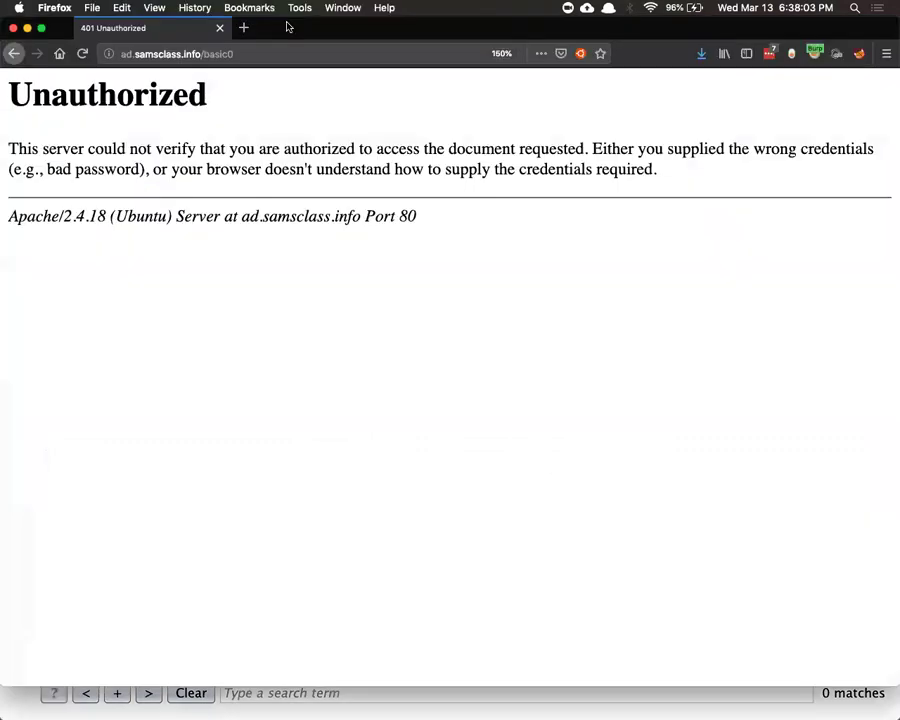
{"action": "key", "text": "super+Tab"}
{"action": "key", "text": "super+Tab"}
{"action": "key", "text": "super+Tab"}
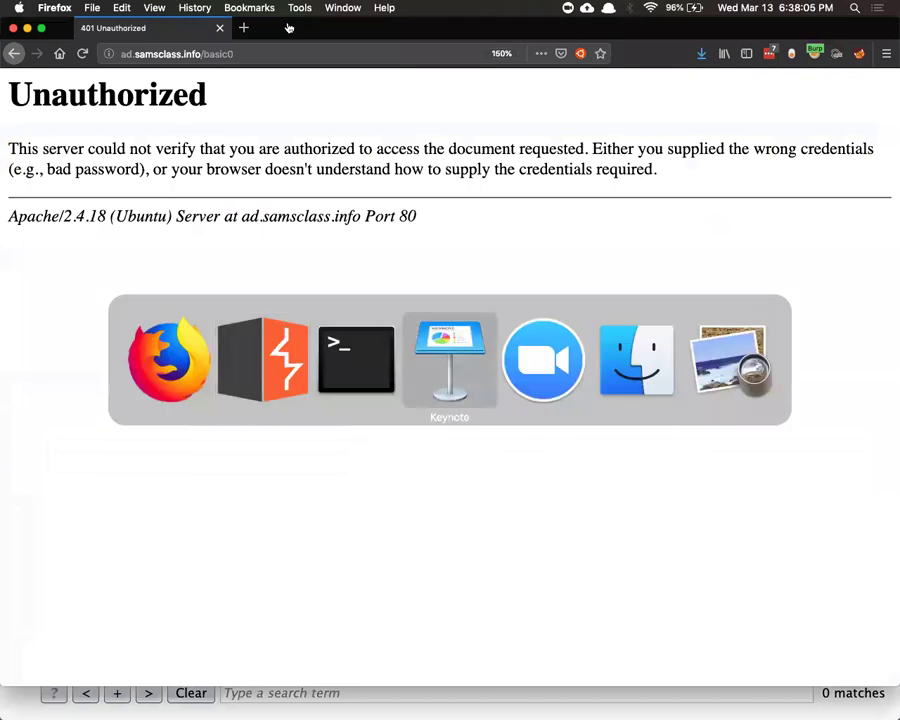
- Play the Keynote slideshow full screen and advance two slides toward the Drozer slide
{"action": "key", "text": "alt+super+p"}
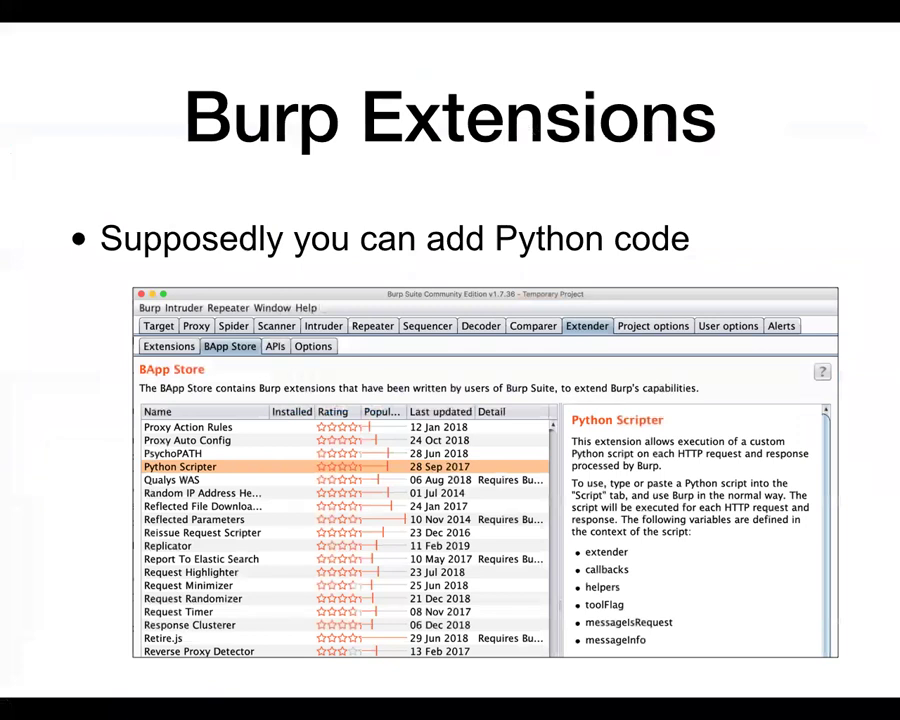
{"action": "key", "text": "Right"}
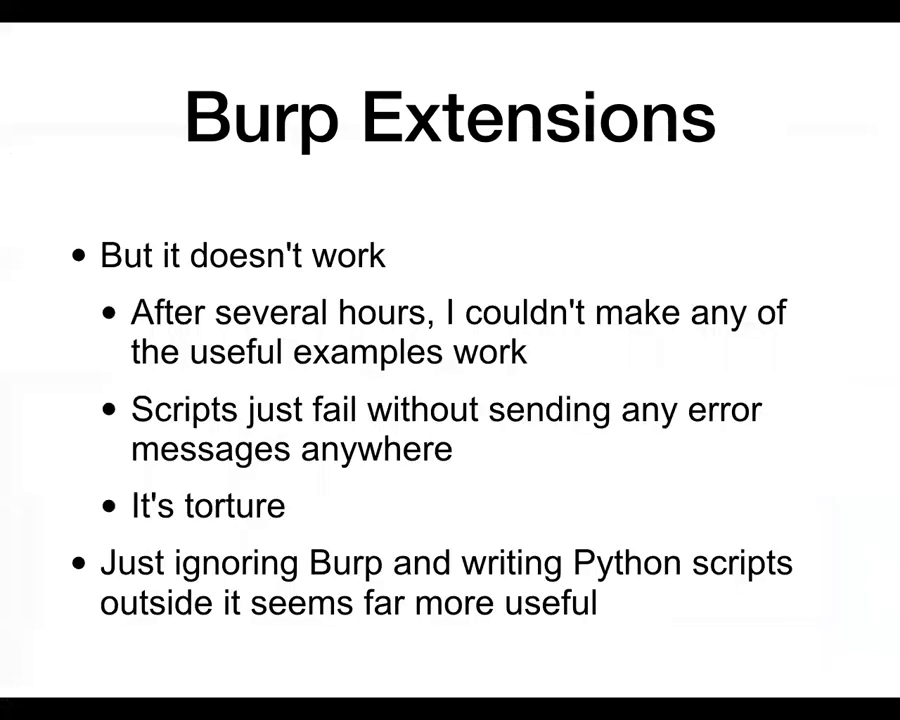
{"action": "key", "text": "Right"}
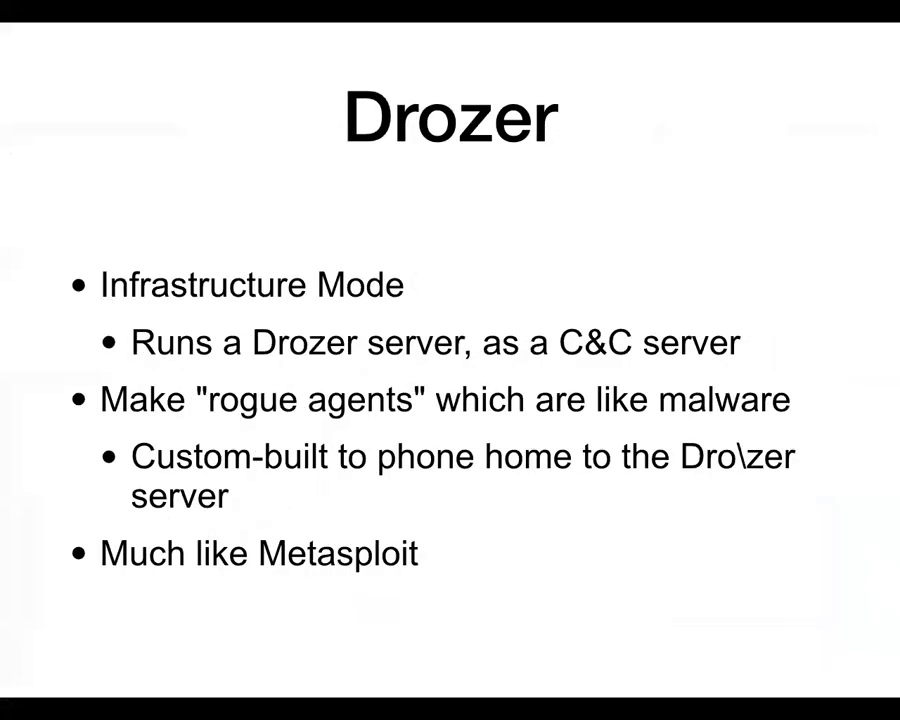
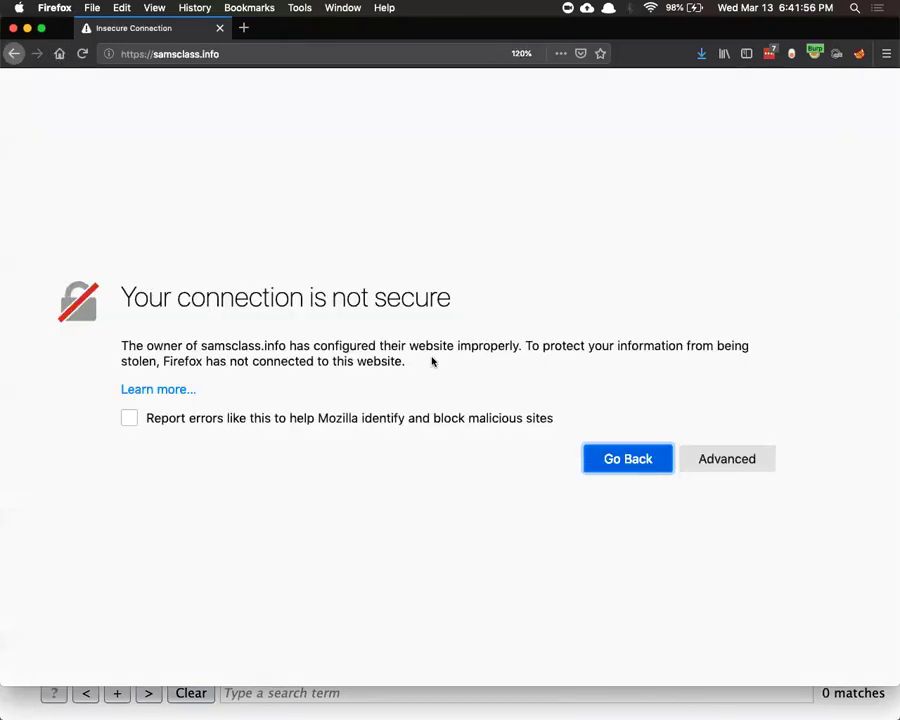
- Switch FoxyProxy from Burp to the Default proxy and load the samsclass.info home page
{"action": "left_click", "coordinate": [886, 54]}
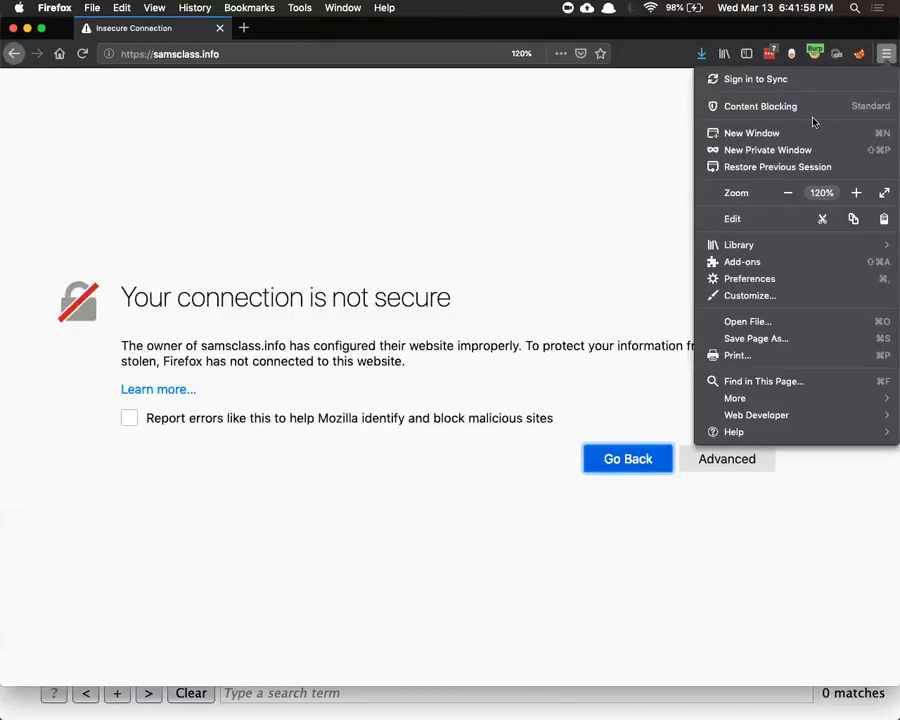
{"action": "left_click", "coordinate": [617, 129]}
{"action": "left_click", "coordinate": [815, 52]}
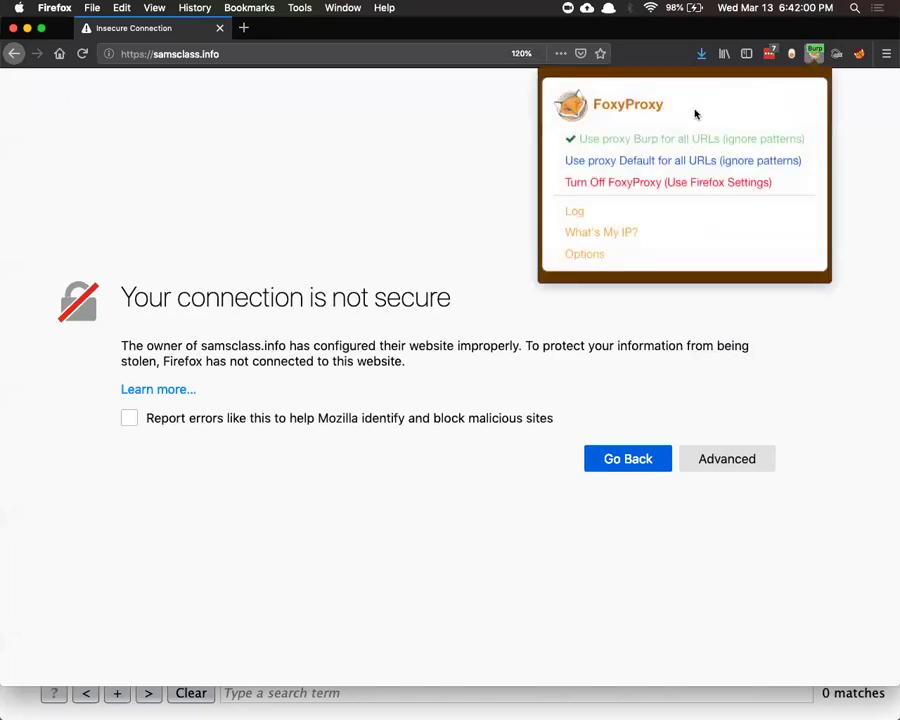
{"action": "left_click", "coordinate": [649, 158]}
{"action": "left_click", "coordinate": [59, 54]}
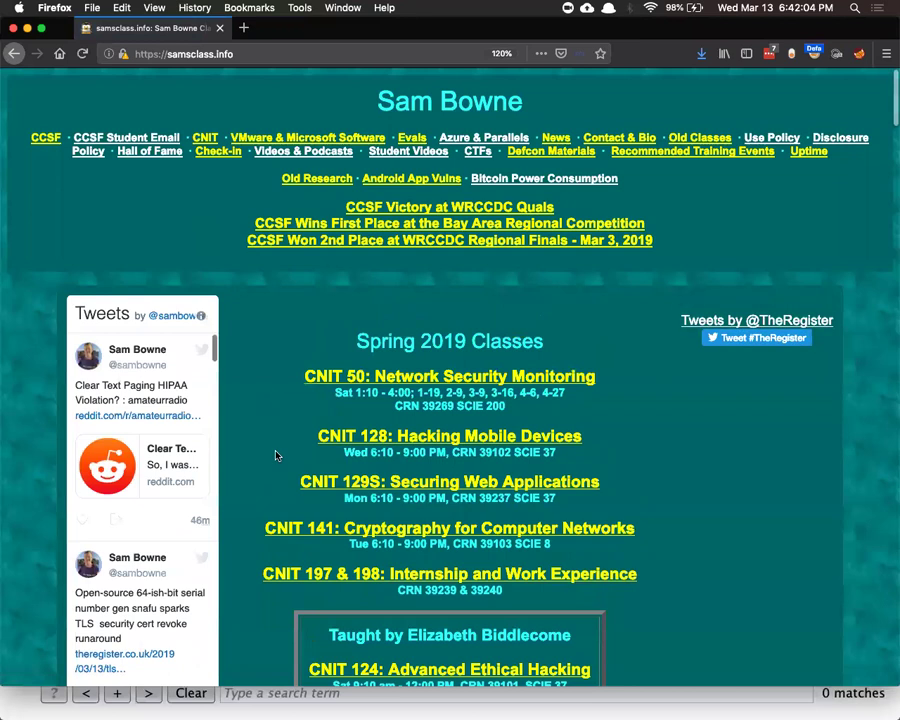
- Open the CNIT 128: Hacking Mobile Devices course page and jump to its Projects list
{"action": "left_click", "coordinate": [339, 438]}
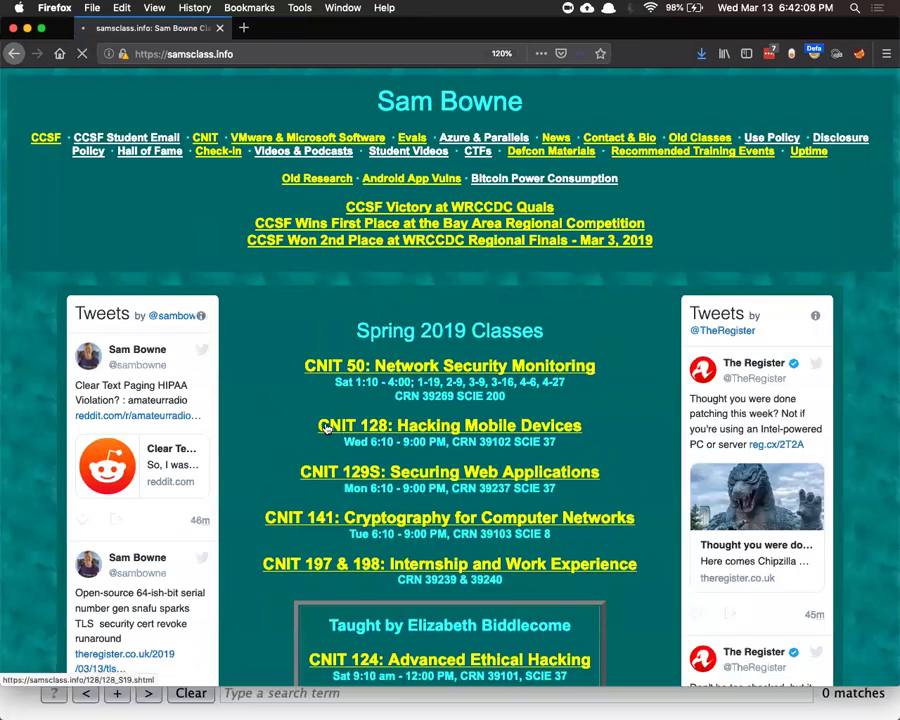
{"action": "left_click", "coordinate": [84, 54]}
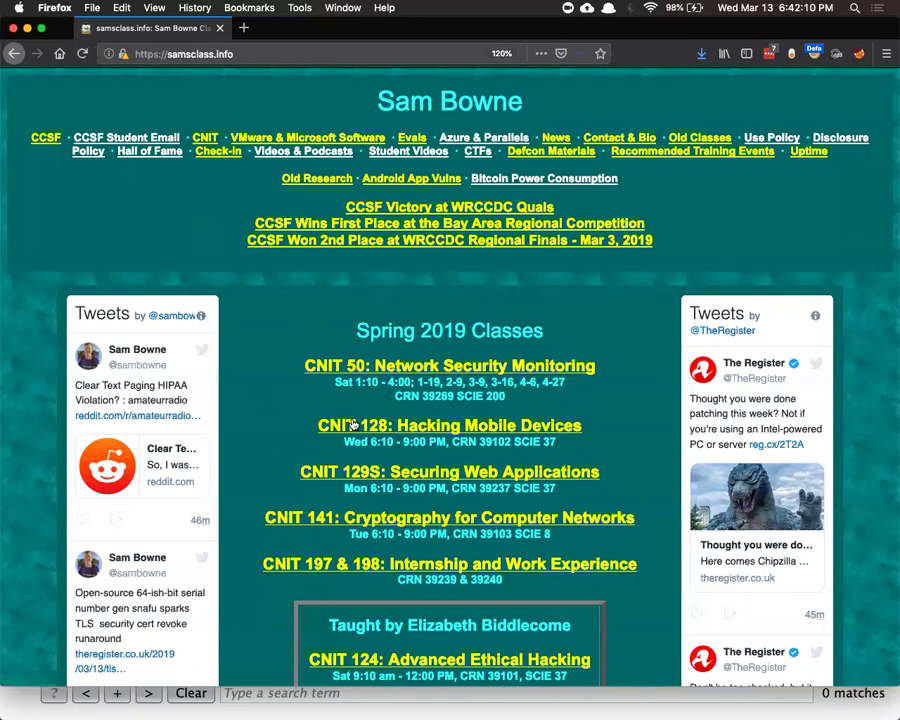
{"action": "left_click", "coordinate": [351, 425]}
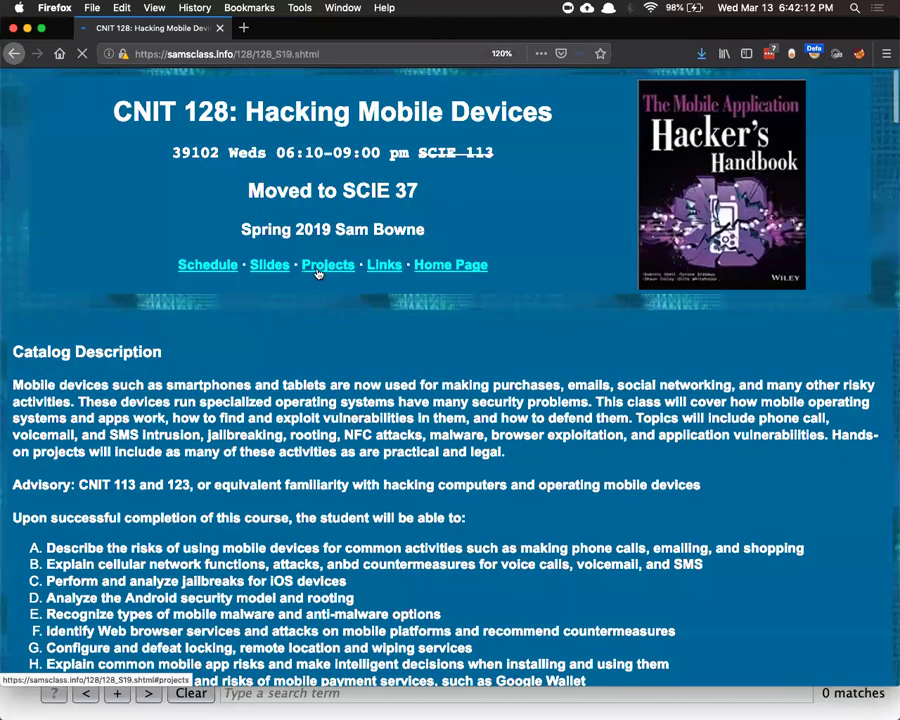
{"action": "left_click", "coordinate": [328, 264]}
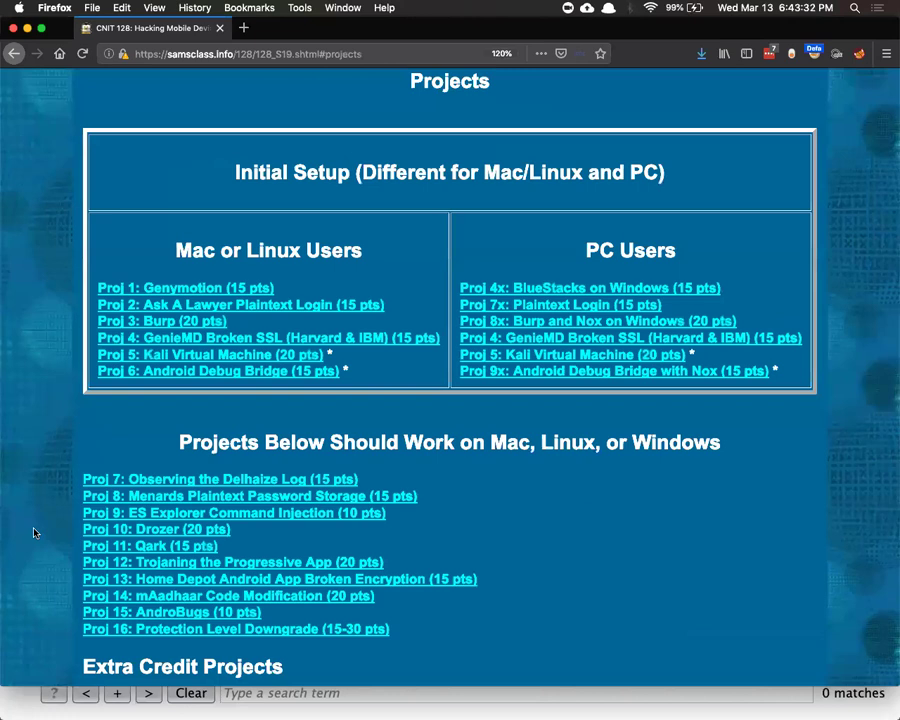
- Open 'Proj 12: Trojaning the Progressive App' from the Projects list in a new tab
{"action": "scroll", "coordinate": [33, 532], "scroll_direction": "down", "scroll_amount": 1}
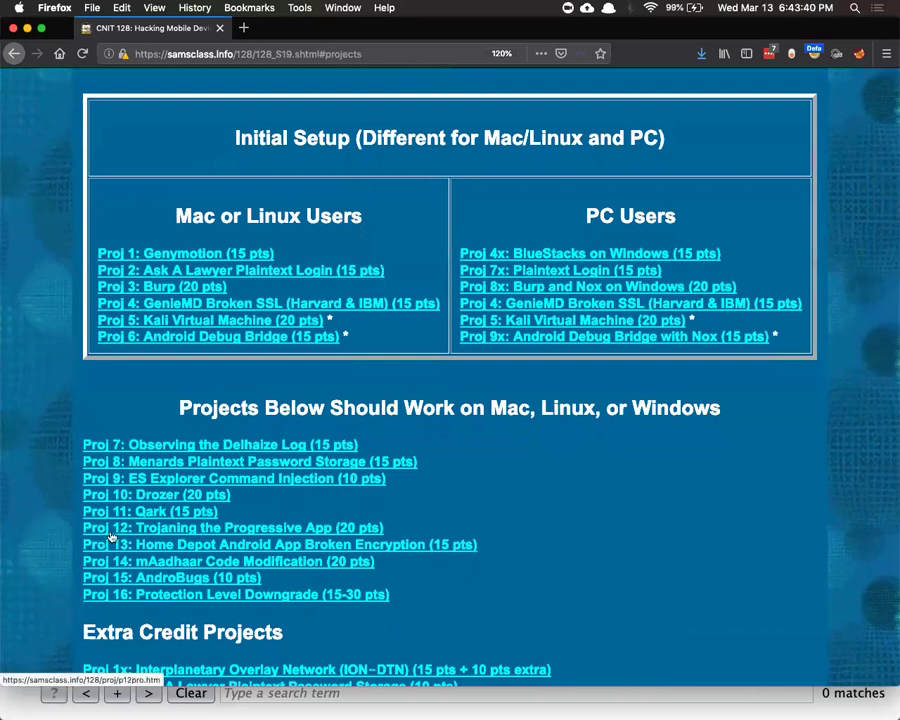
{"action": "right_click", "coordinate": [138, 532]}
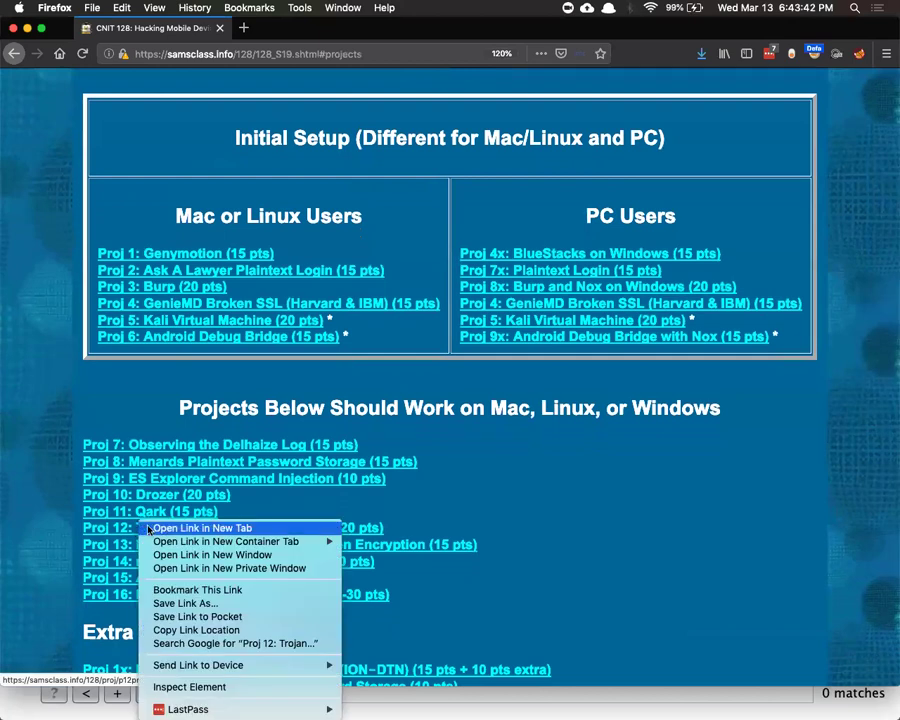
{"action": "left_click", "coordinate": [200, 527]}
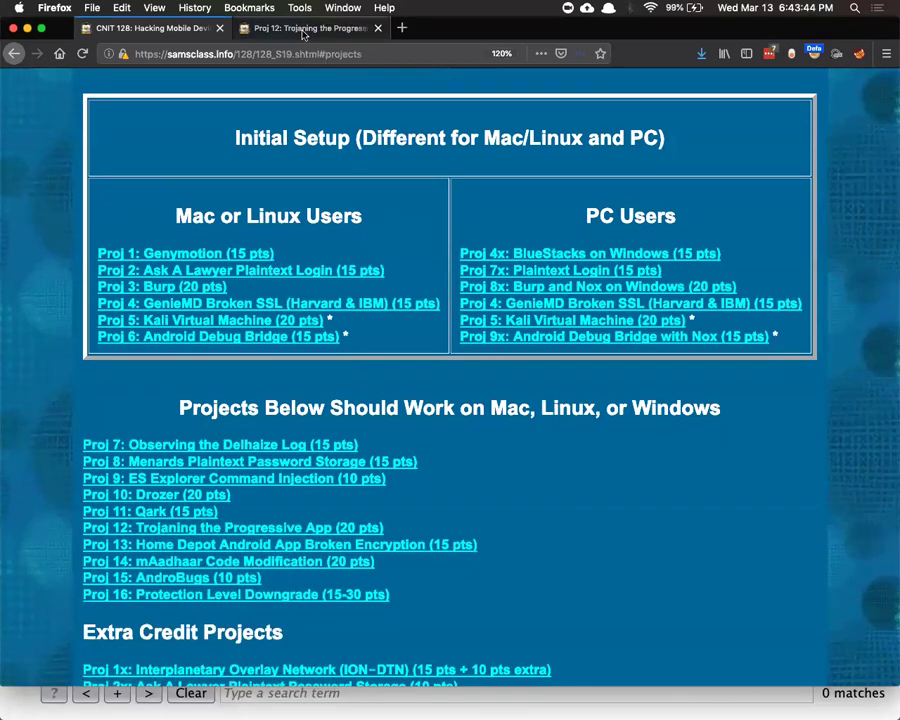
- On the Proj 12 tab, find 'apkto' to reach the old Apktool version section
{"action": "left_click", "coordinate": [260, 28]}
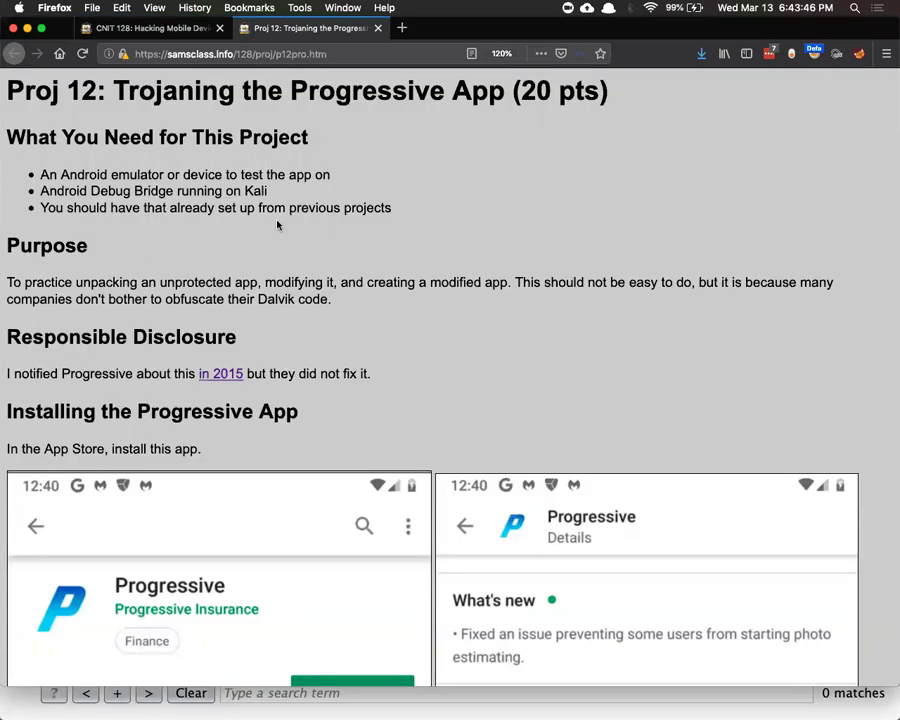
{"action": "key", "text": "super+f"}
{"action": "type", "text": "a"}
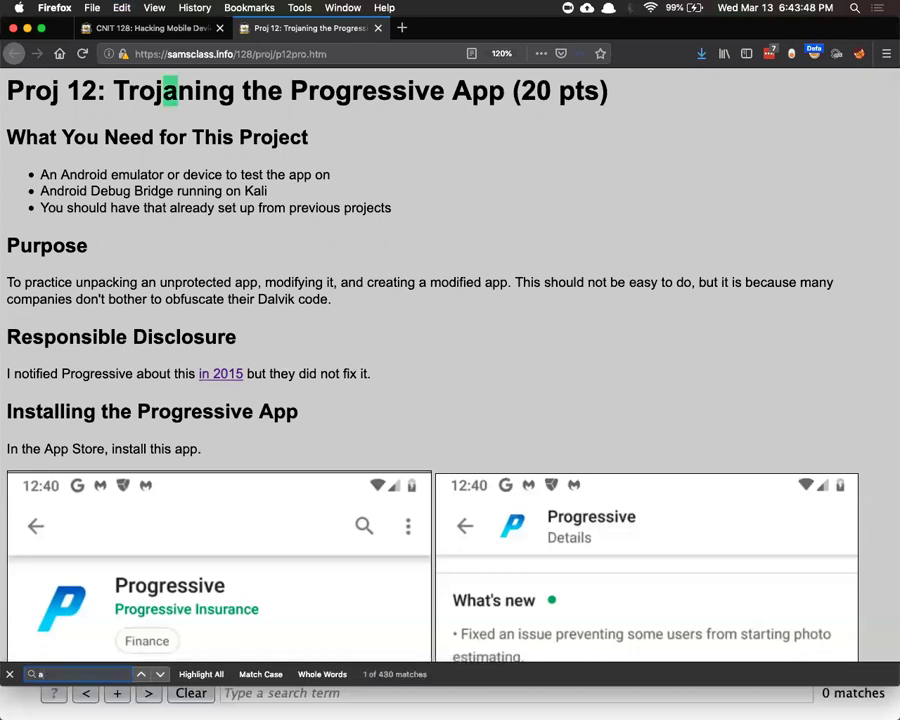
{"action": "type", "text": "pkto"}
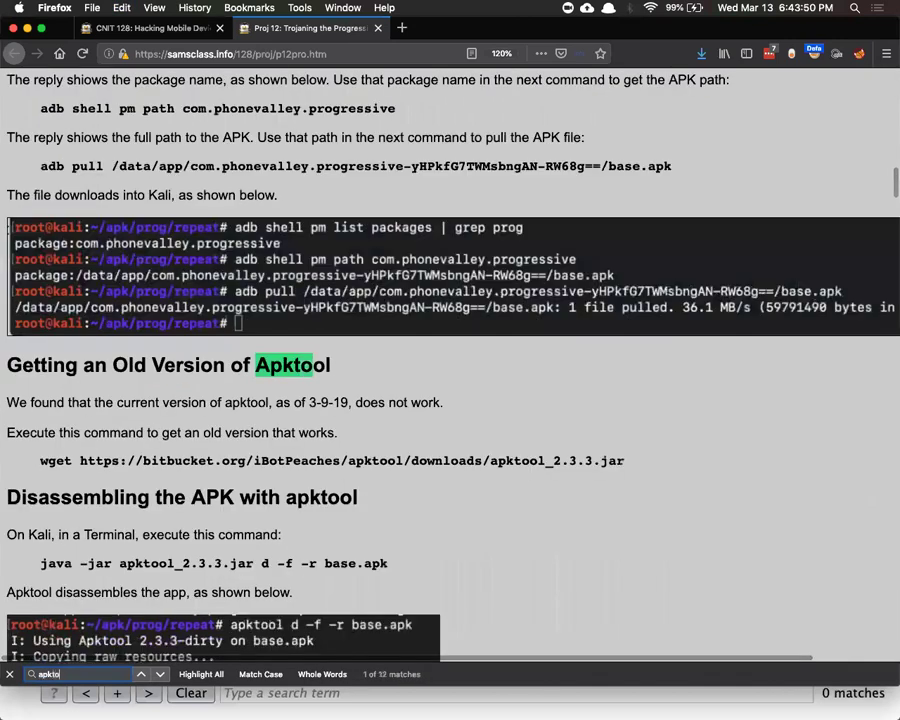
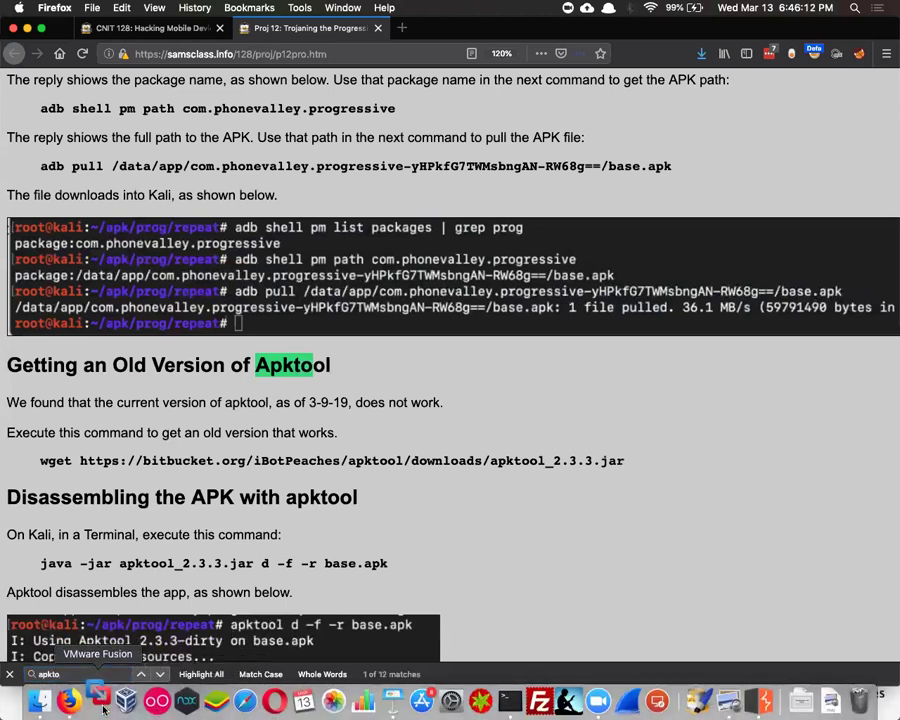
- Resume the Kali-Linux-2019.1 VM in VMware Fusion, then switch to Genymotion's installed devices list
{"action": "left_click", "coordinate": [100, 703]}
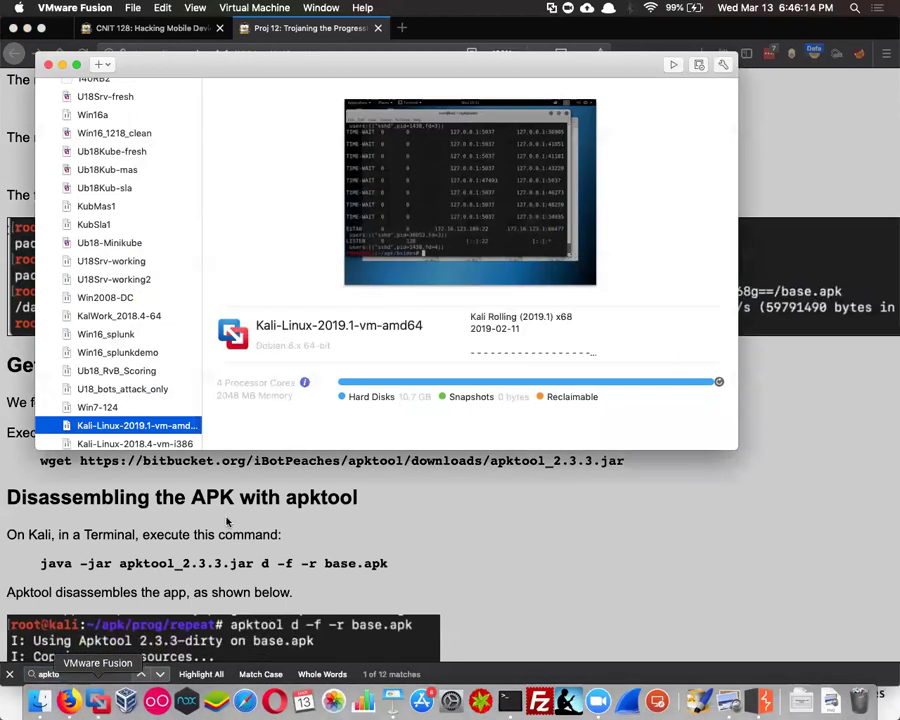
{"action": "double_click", "coordinate": [183, 425]}
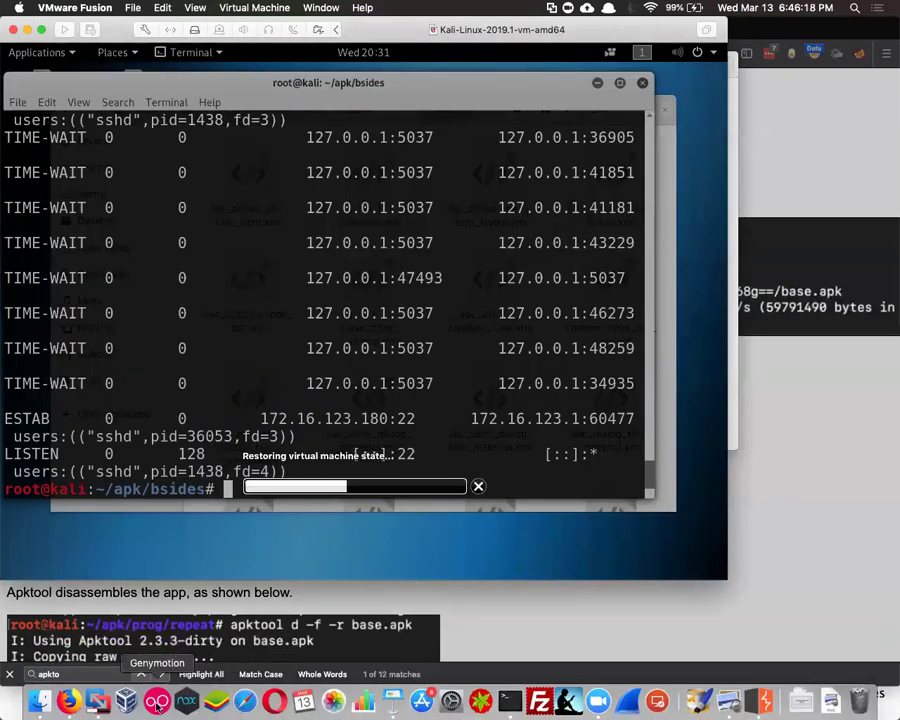
{"action": "left_click", "coordinate": [157, 702]}
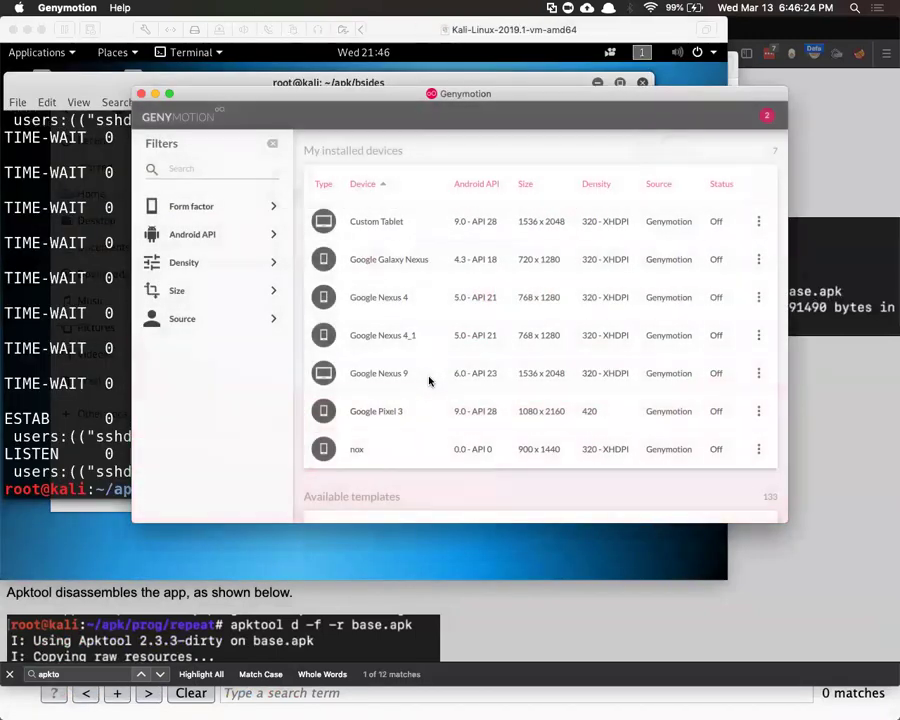
- Boot the Custom Tablet virtual device from My installed devices
{"action": "double_click", "coordinate": [382, 233]}
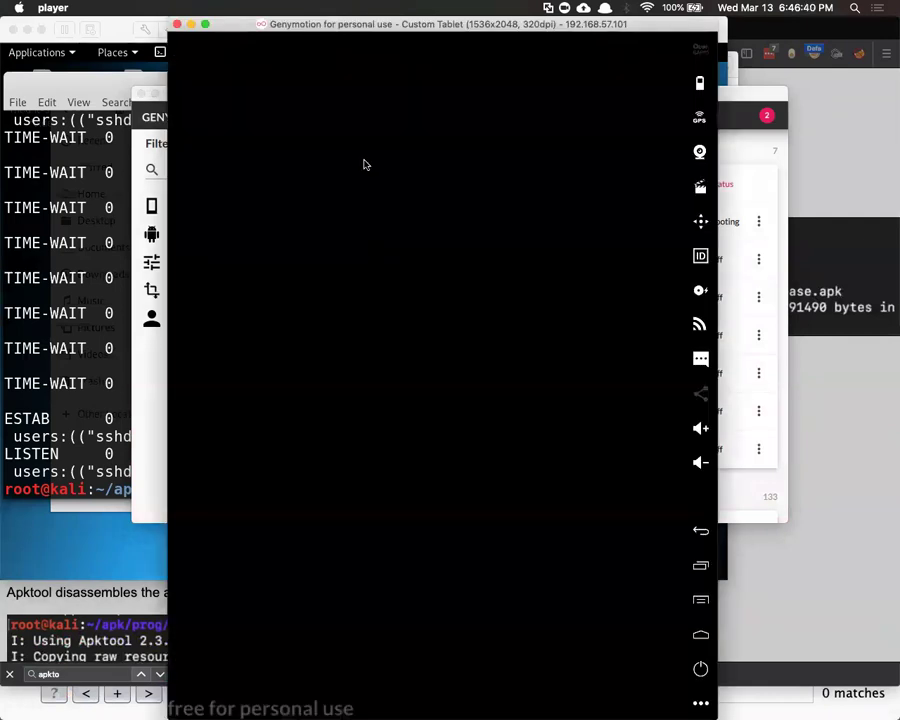
- Move the tablet window to the left edge and unlock it with the device PIN
{"action": "left_click_drag", "start_coordinate": [256, 24], "coordinate": [86, 8]}
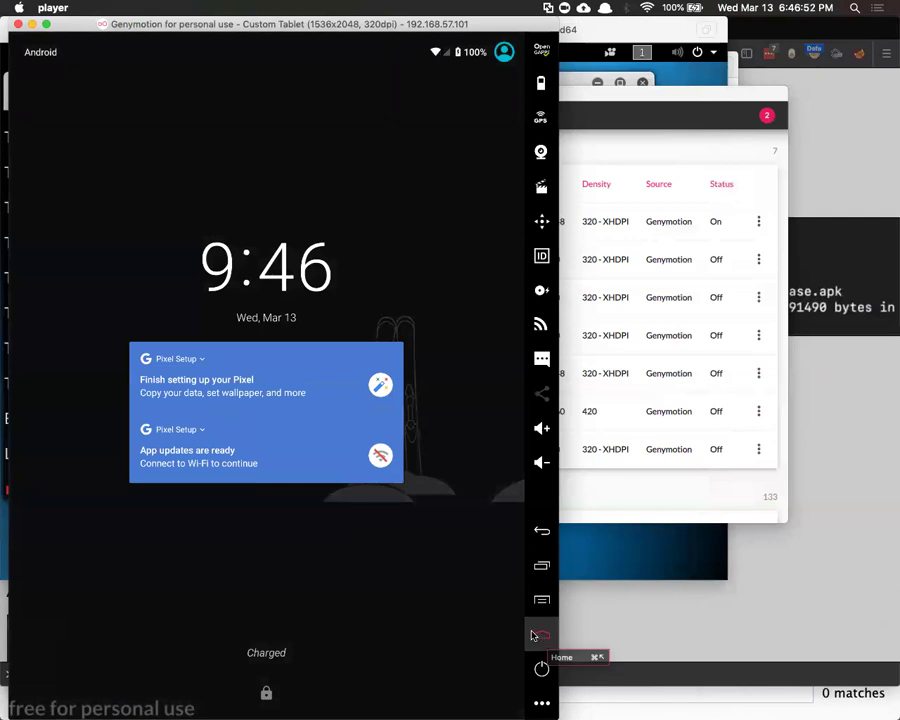
{"action": "left_click", "coordinate": [539, 604]}
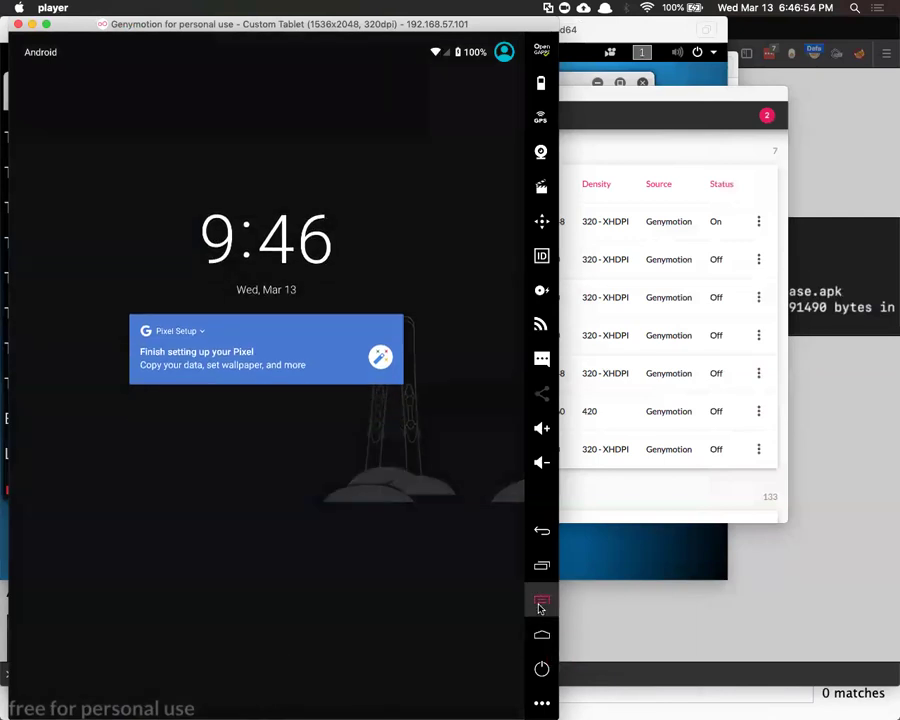
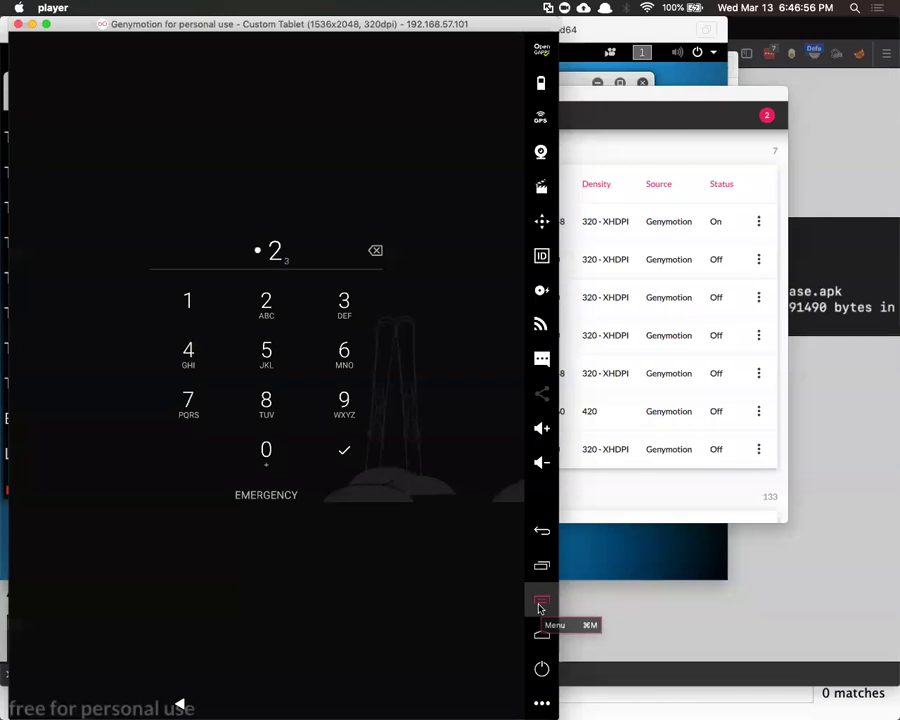
{"action": "key", "text": "Return"}
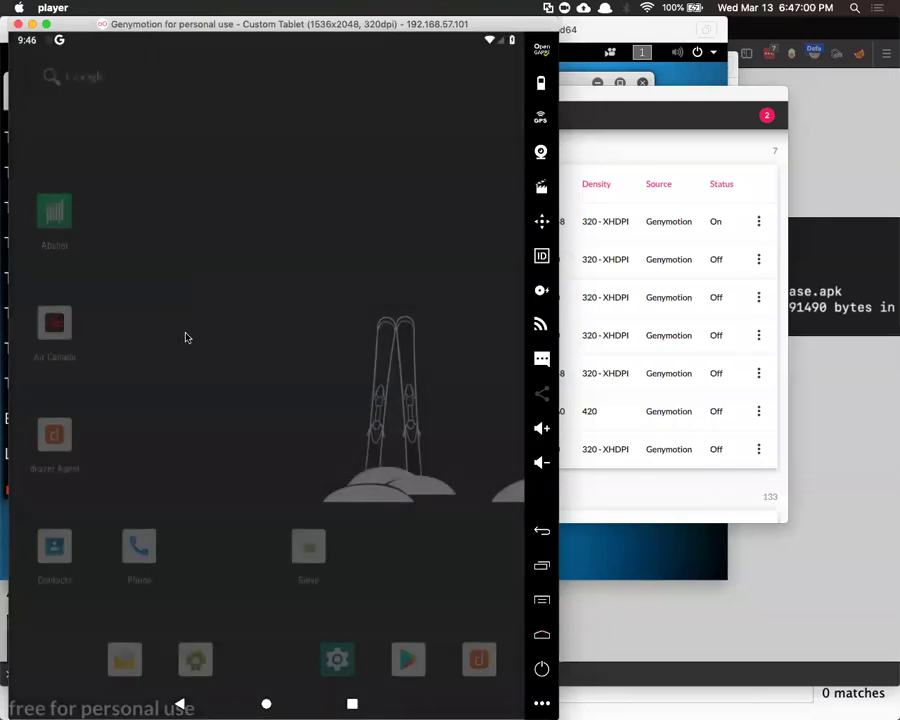
- Go to the tablet's Settings > Security & location > Google Play Protect page
{"action": "left_click", "coordinate": [337, 662]}
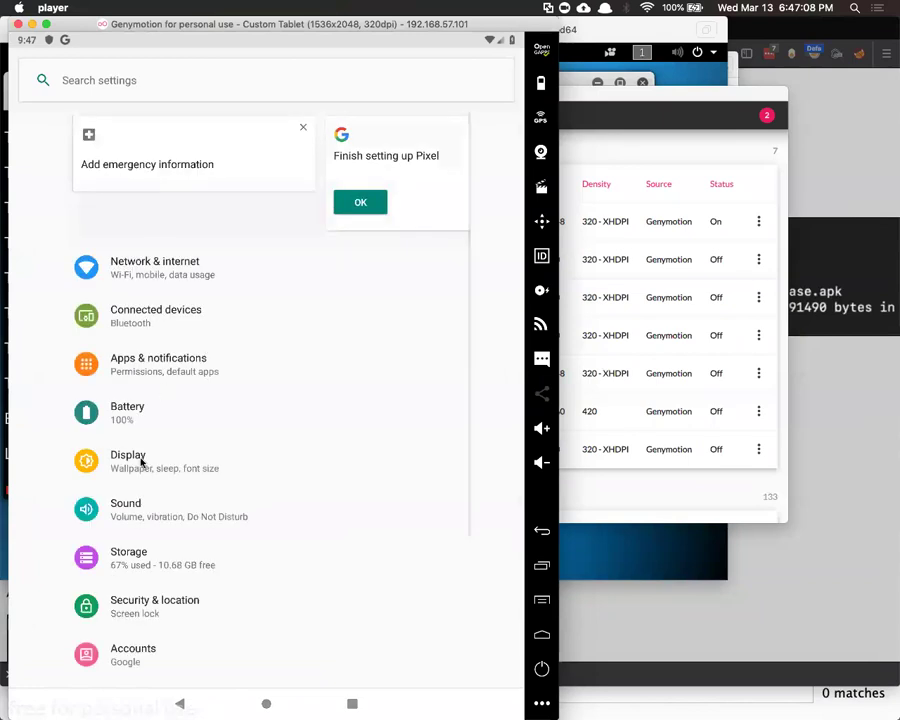
{"action": "left_click", "coordinate": [168, 614]}
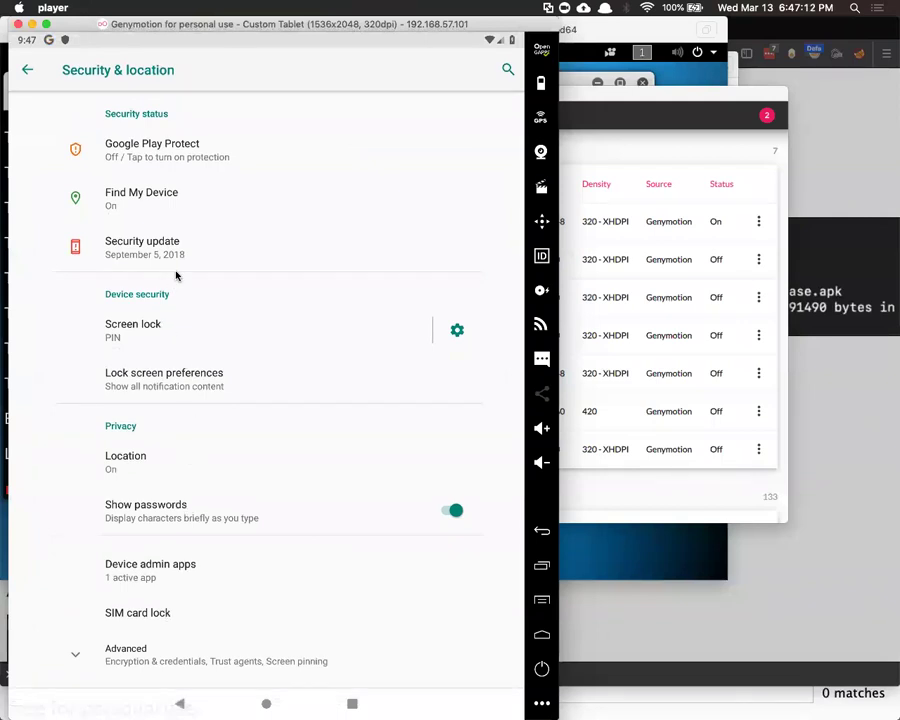
{"action": "left_click", "coordinate": [152, 160]}
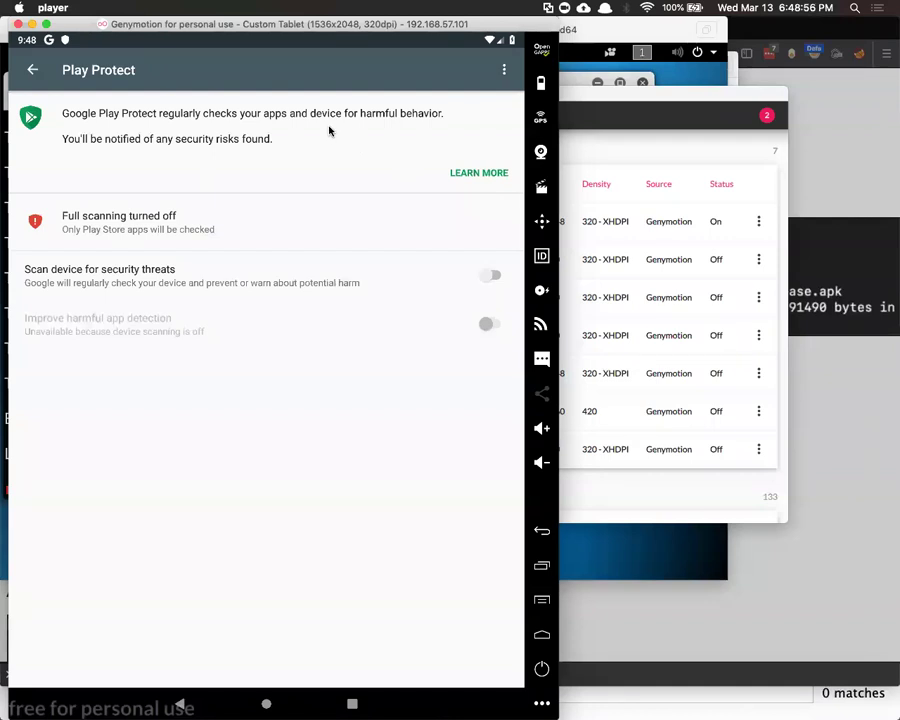
- Leave Play Protect device scanning off and switch to another program with Cmd+Tab
{"action": "key", "text": "super+Tab"}
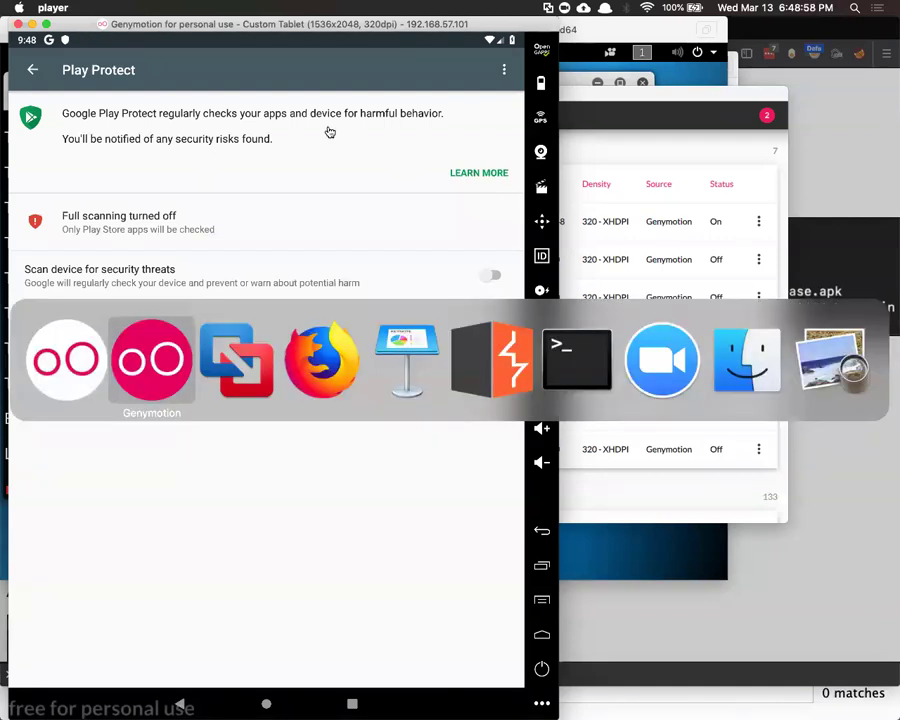
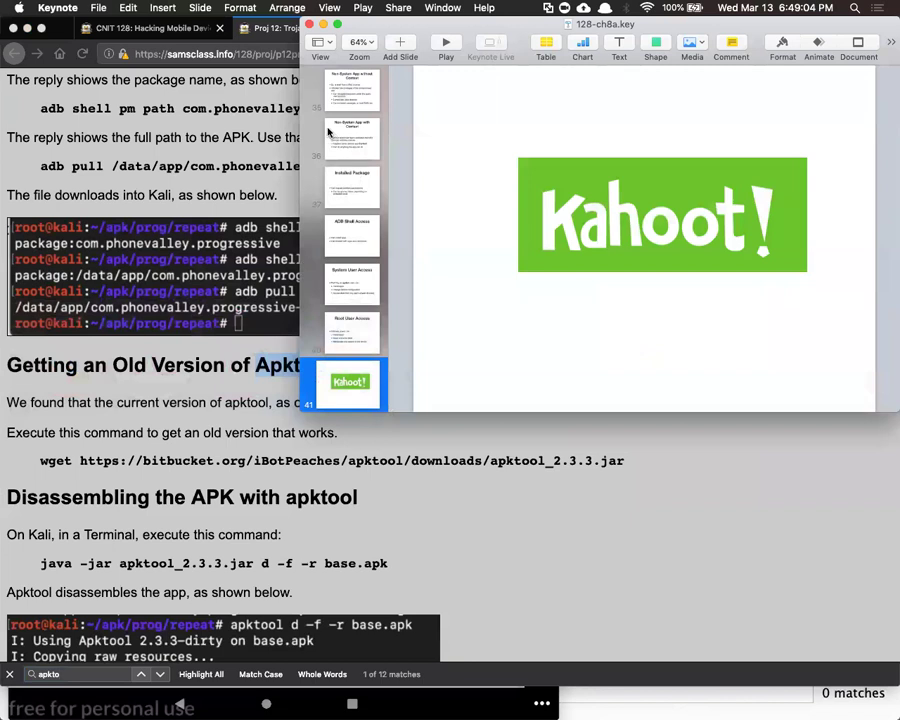
- Return to the 'Non-System App with Context' slide in the 128-ch8a.key deck
{"action": "left_click", "coordinate": [328, 137]}
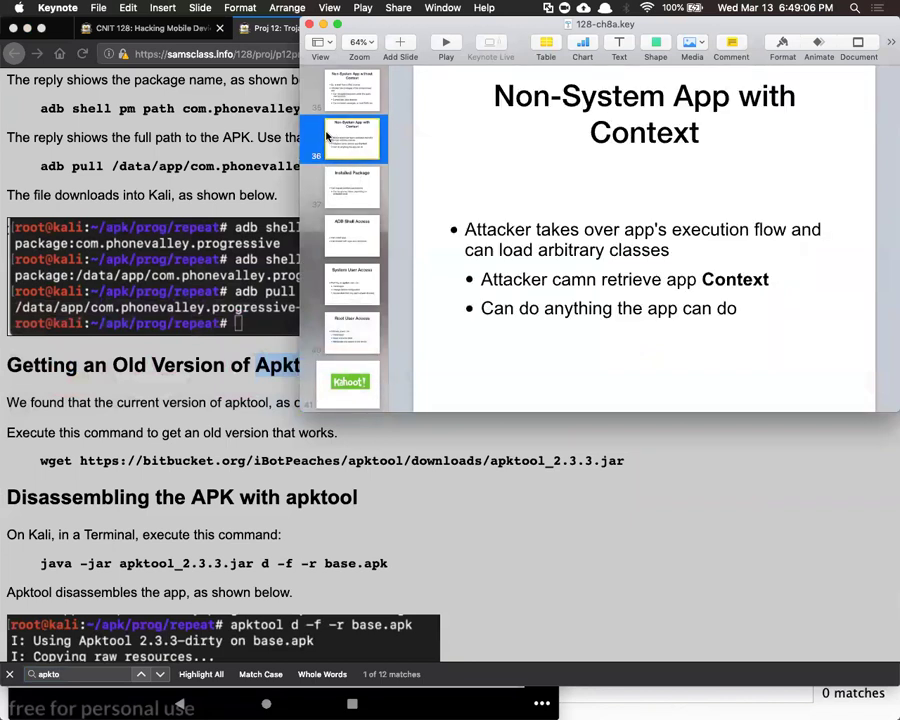
{"action": "left_click", "coordinate": [258, 131]}
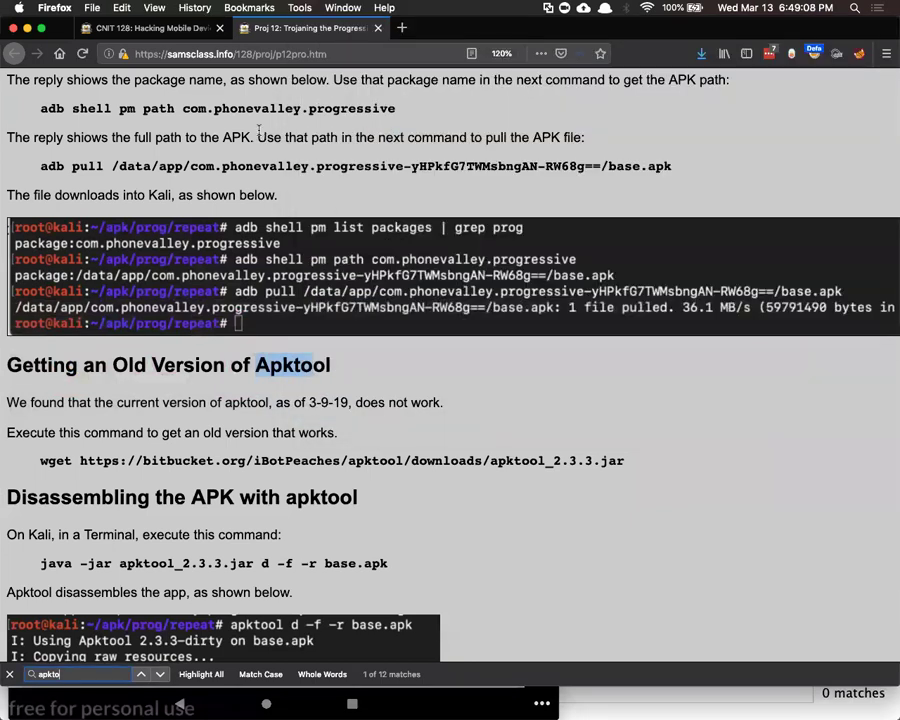
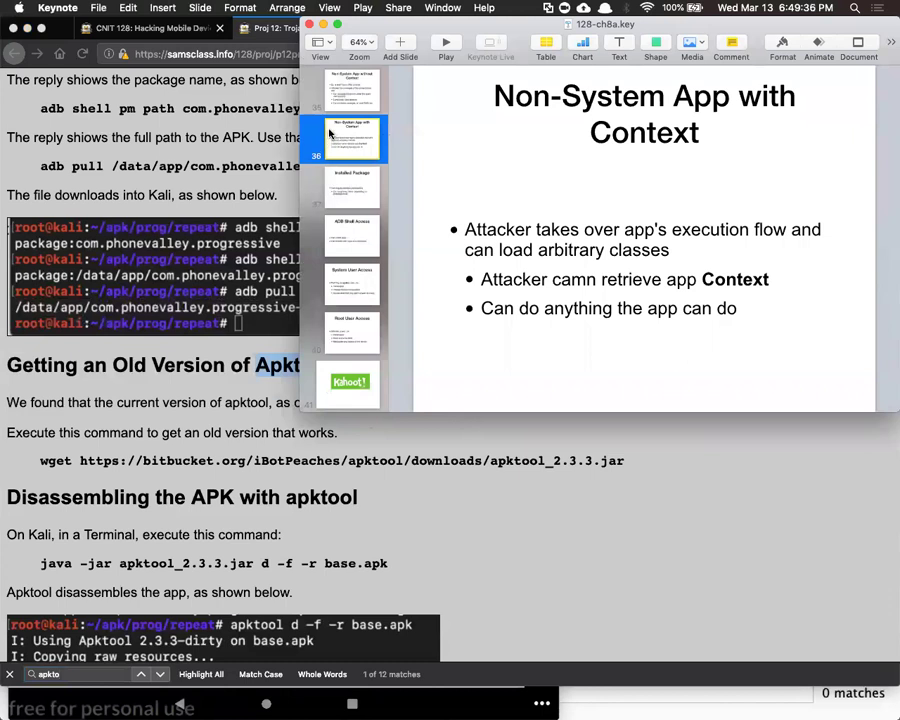
- Switch from the Keynote deck to the Firefox Proj 12 lab page on pulling the APK with apktool
{"action": "key", "text": "super+Tab"}
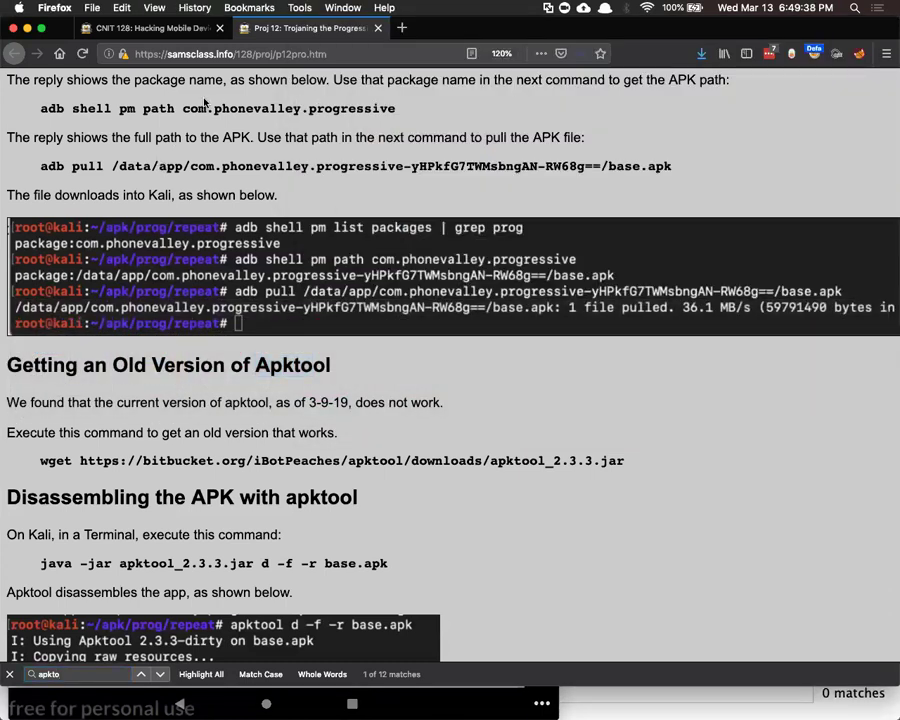
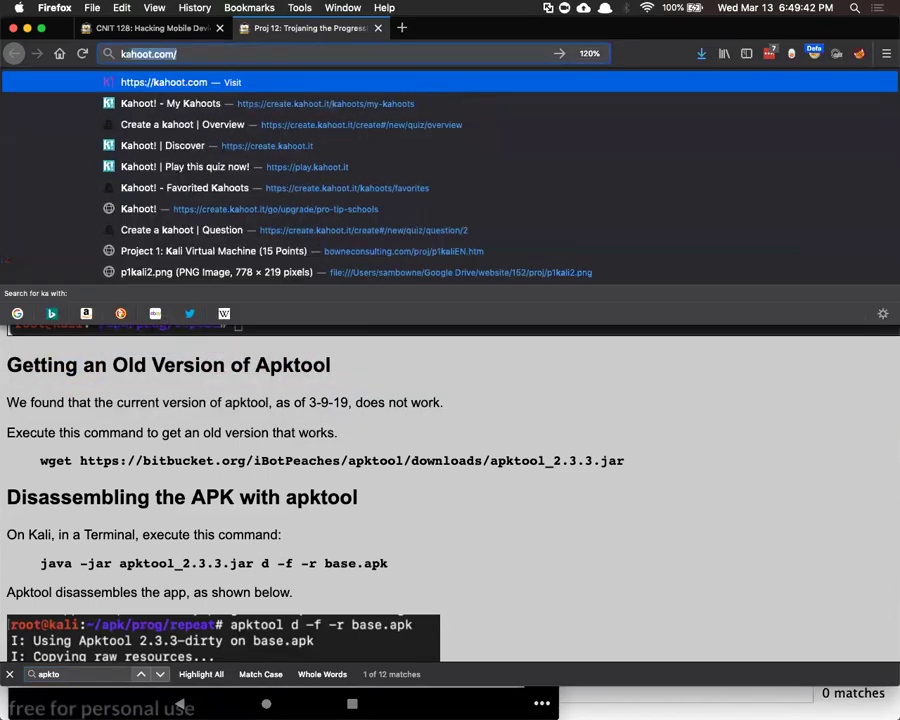
- Load kahoot.com, log in, decline the Pro upgrade offer, and open the Kahoots list
{"action": "key", "text": "Return"}
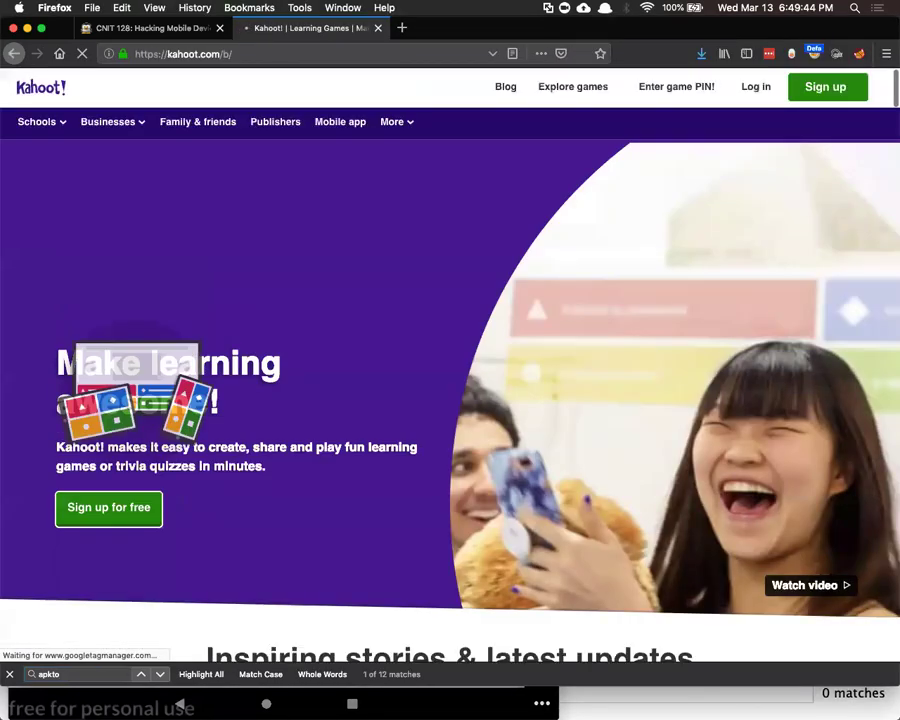
{"action": "left_click", "coordinate": [757, 90]}
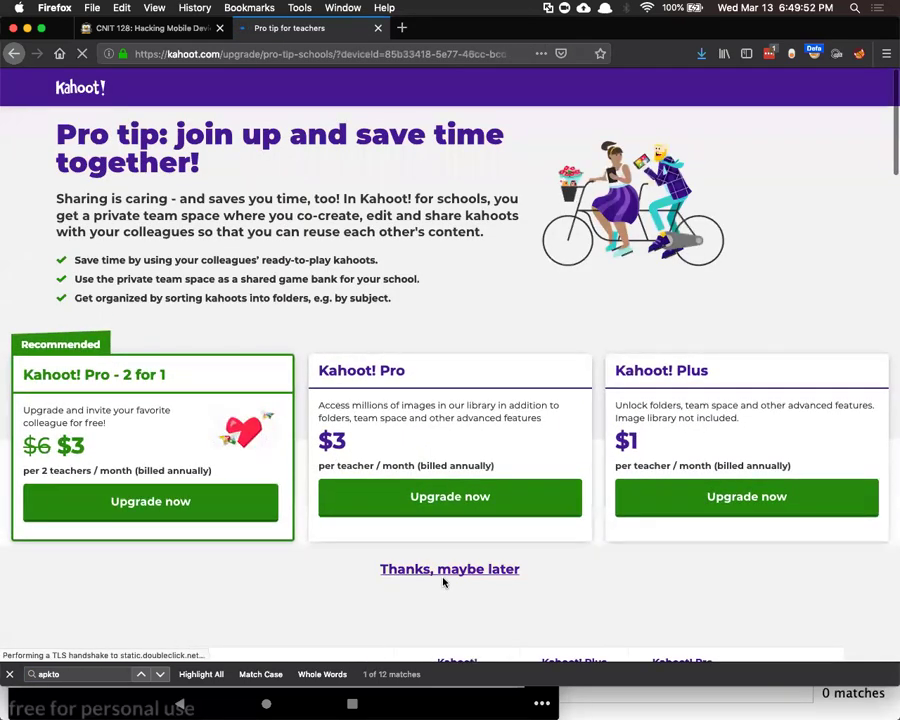
{"action": "left_click", "coordinate": [444, 576]}
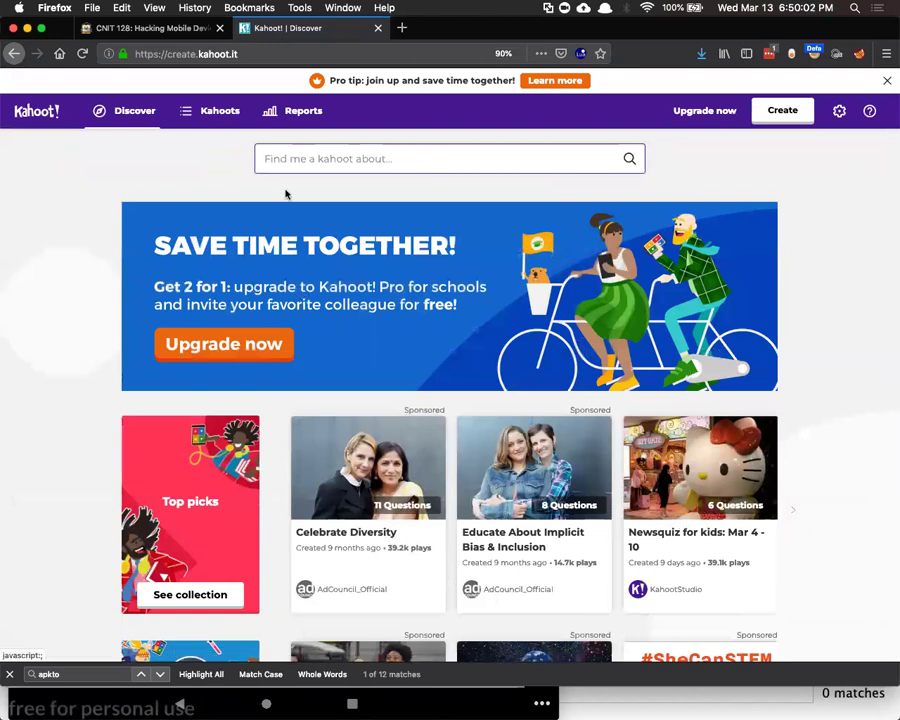
{"action": "left_click", "coordinate": [197, 119]}
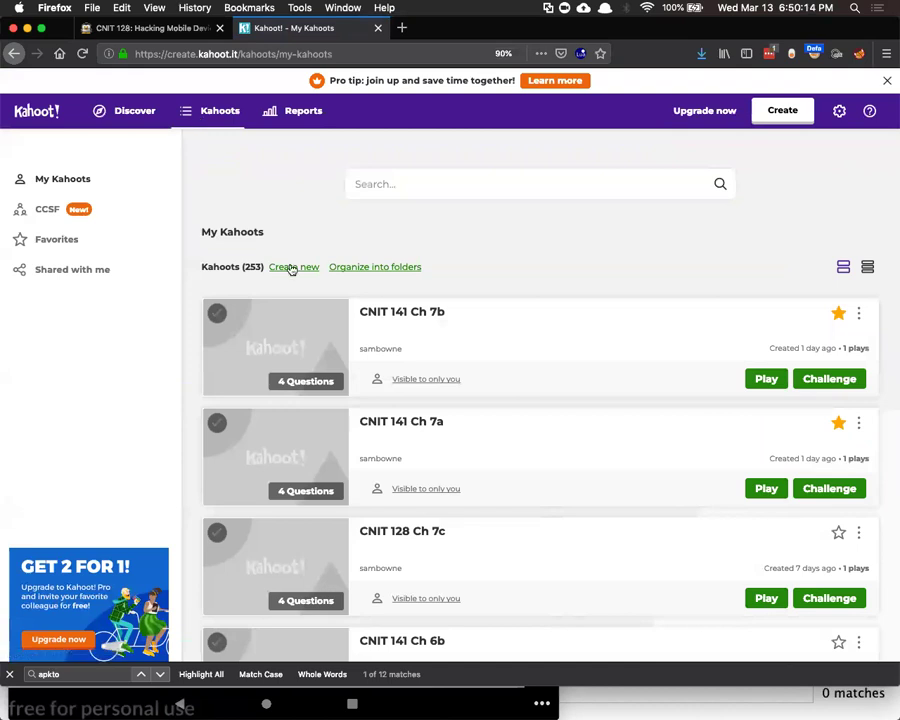
- Scroll down through the 253 kahoots in My Kahoots, then back up to CNIT 141 Ch 7b
{"action": "scroll", "coordinate": [291, 269], "scroll_direction": "down", "scroll_amount": 5}
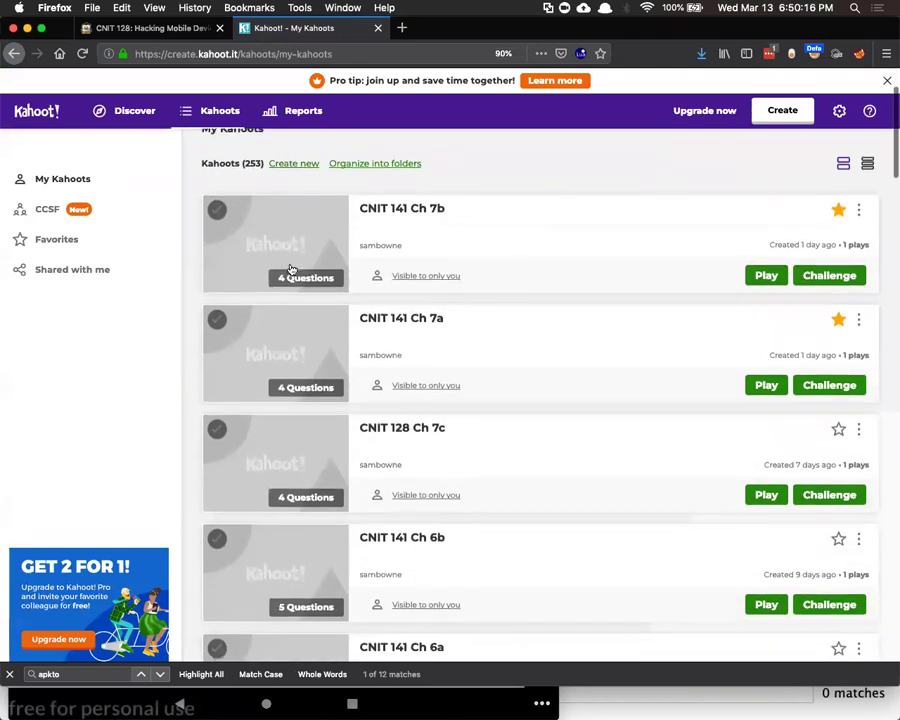
{"action": "scroll", "coordinate": [291, 269], "scroll_direction": "down", "scroll_amount": 4}
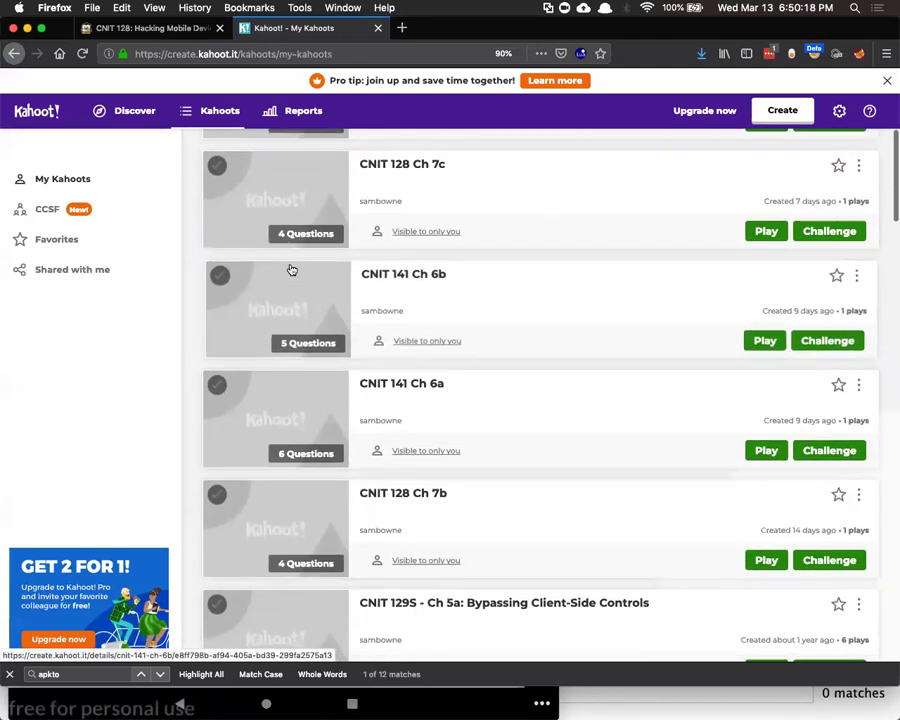
{"action": "scroll", "coordinate": [291, 269], "scroll_direction": "up", "scroll_amount": 8}
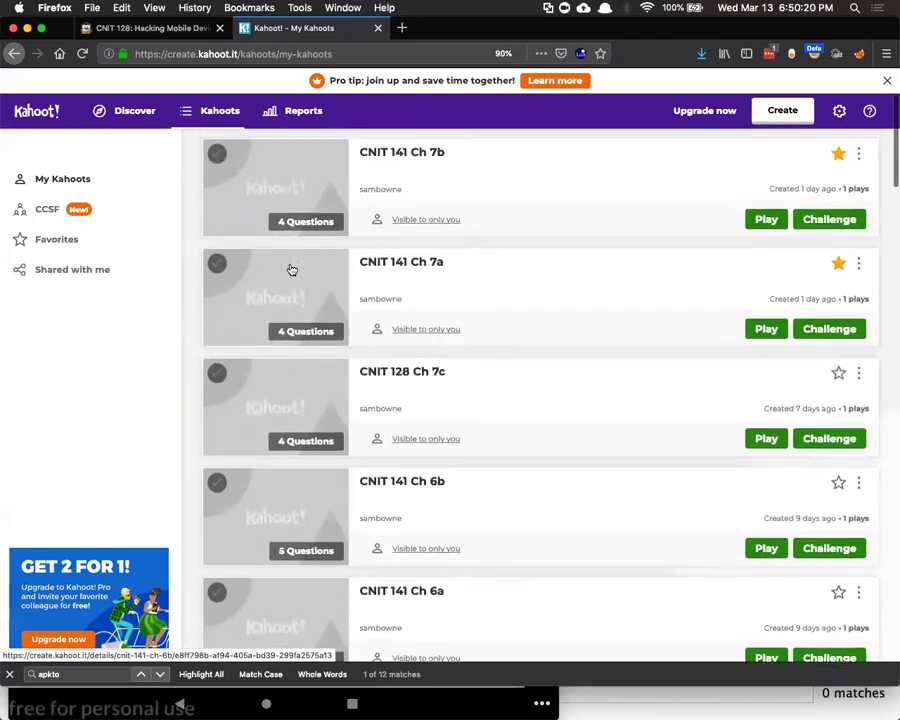